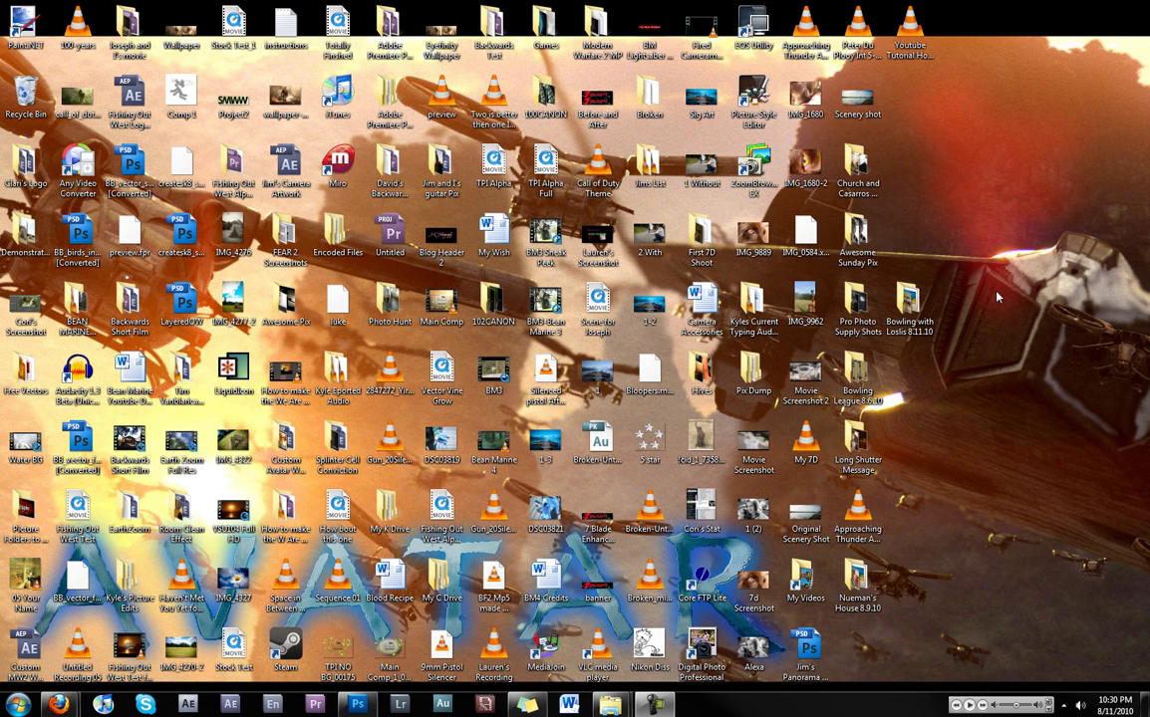
- Open IMG_1006 from the Church and Casarros 8.8.10 folder with Adobe Photoshop CS5
double_click(859, 172)
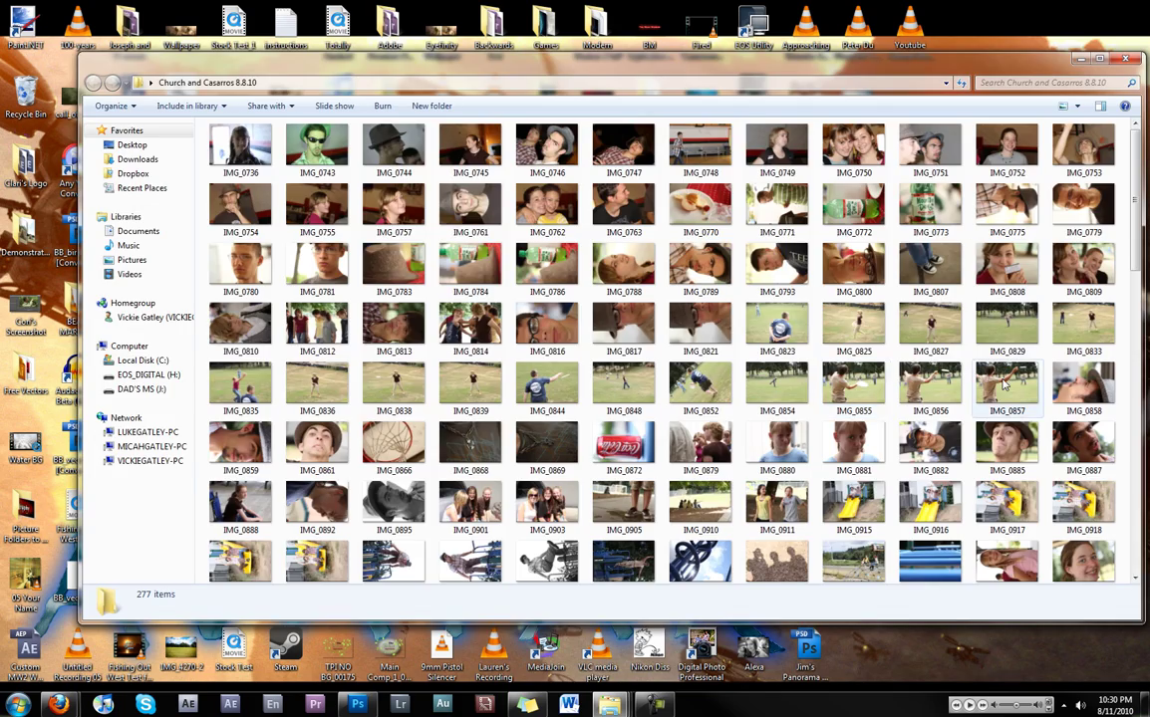
scroll(1006, 387, down, 3)
scroll(1006, 386, down, 3)
scroll(1007, 387, down, 3)
click(1004, 249)
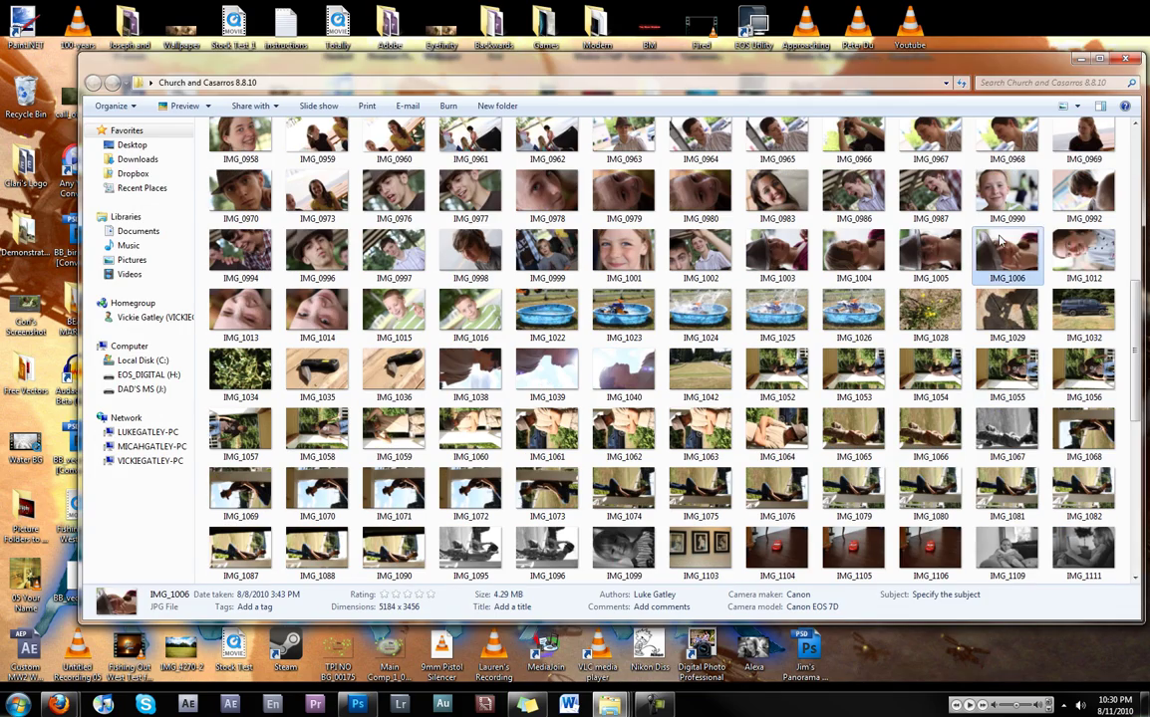
right_click(1005, 244)
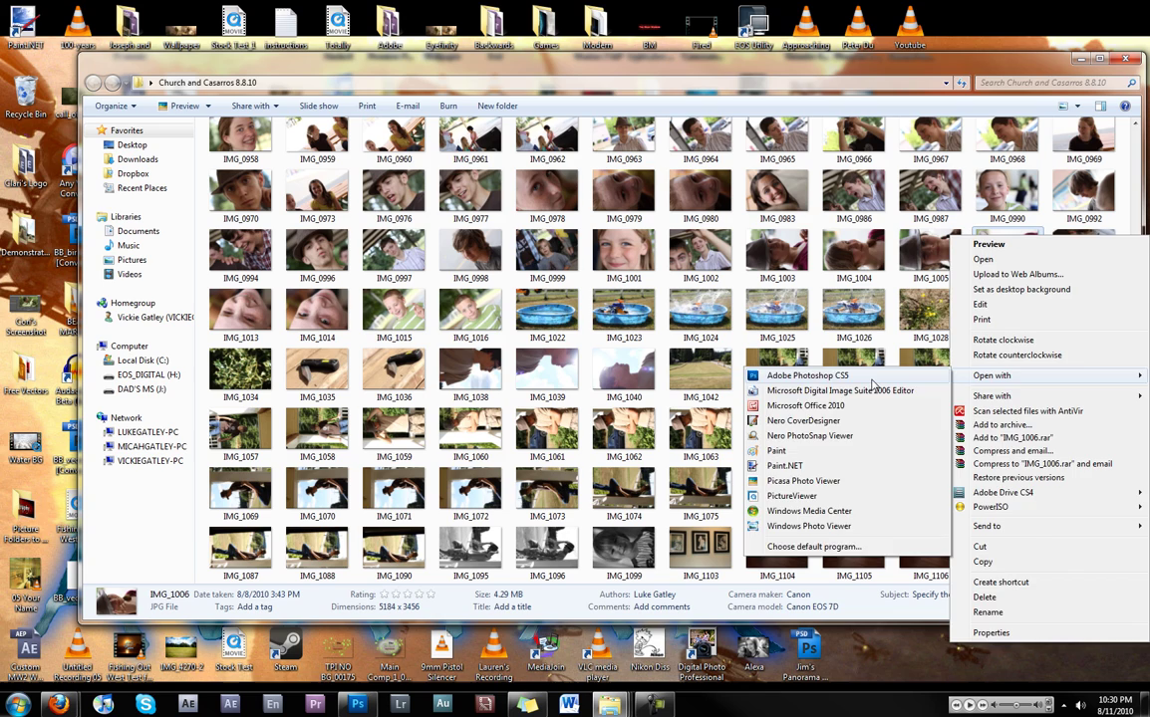
click(757, 290)
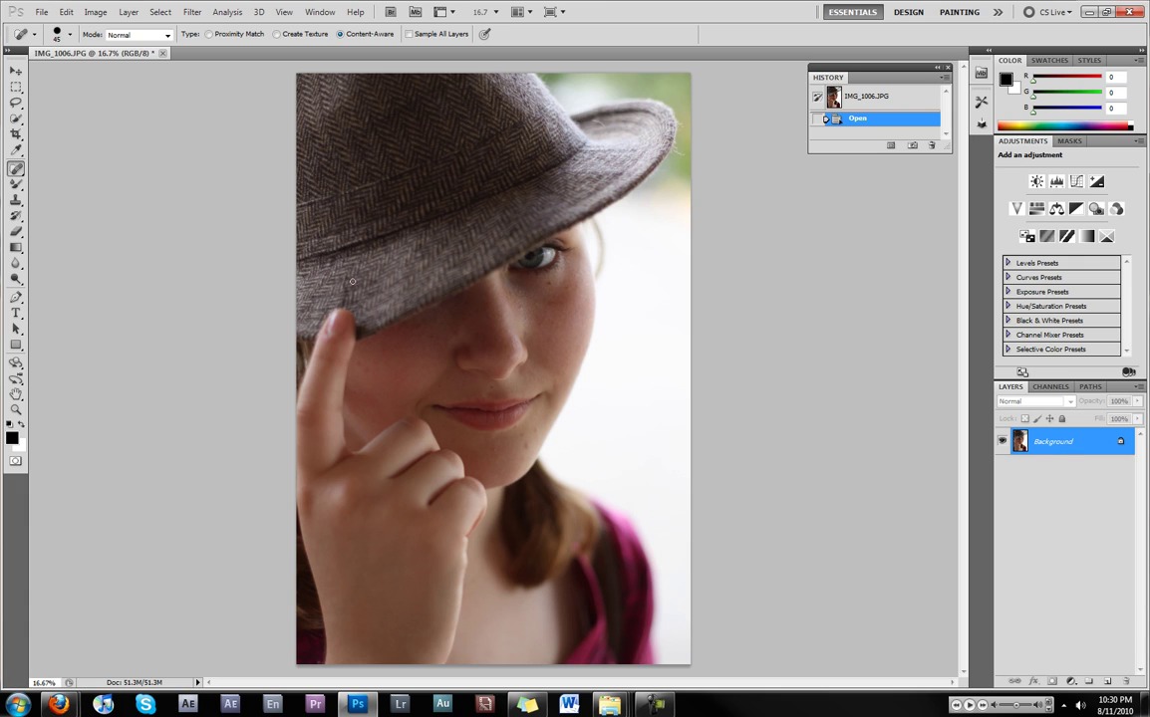
- Select all and paste a copy of the whole portrait as Layer 1 above Background
click(15, 71)
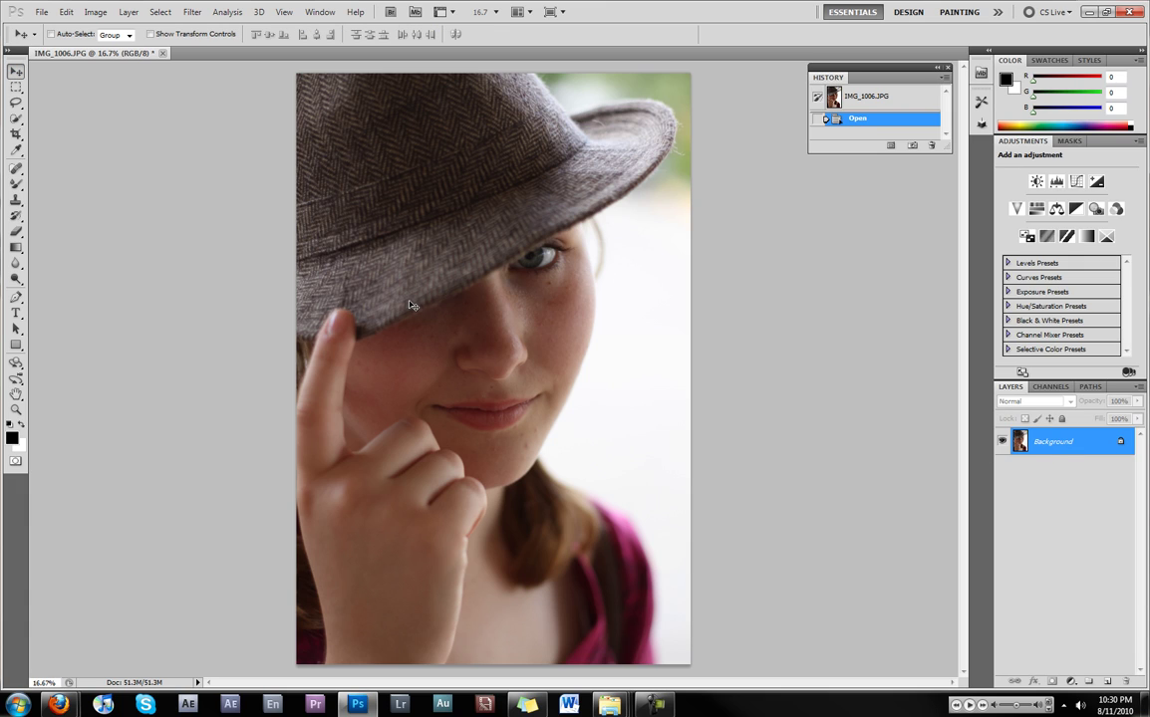
key(ctrl+a)
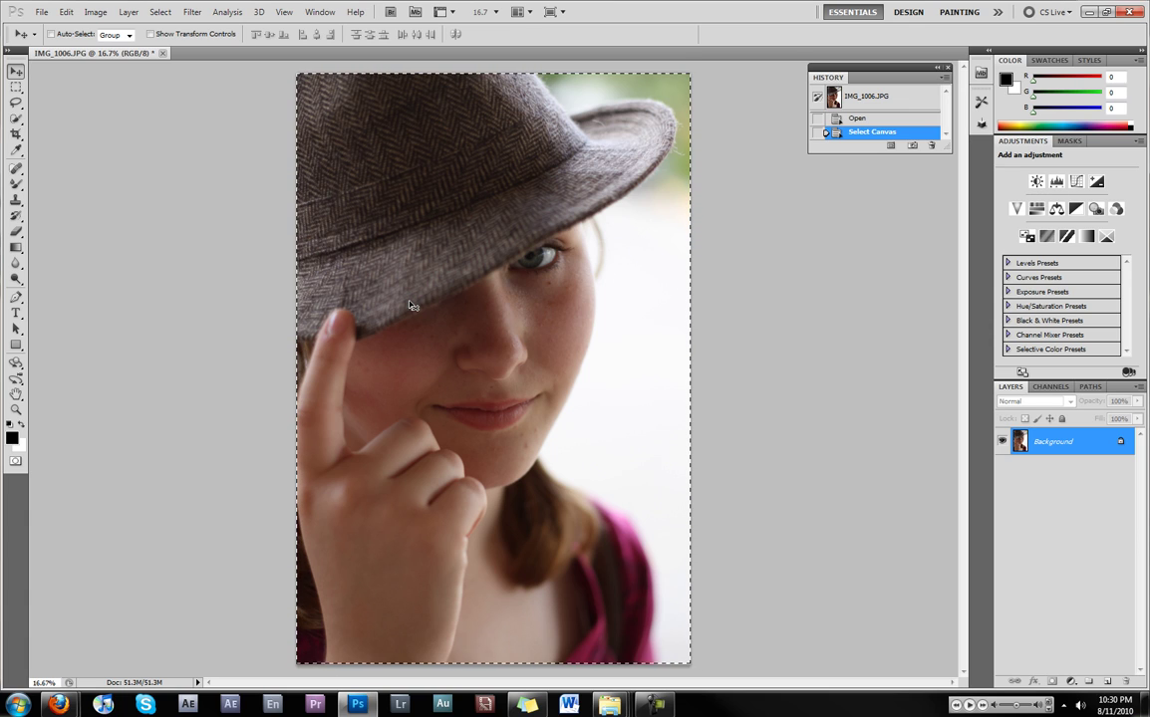
key(ctrl+j)
key(ctrl+v)
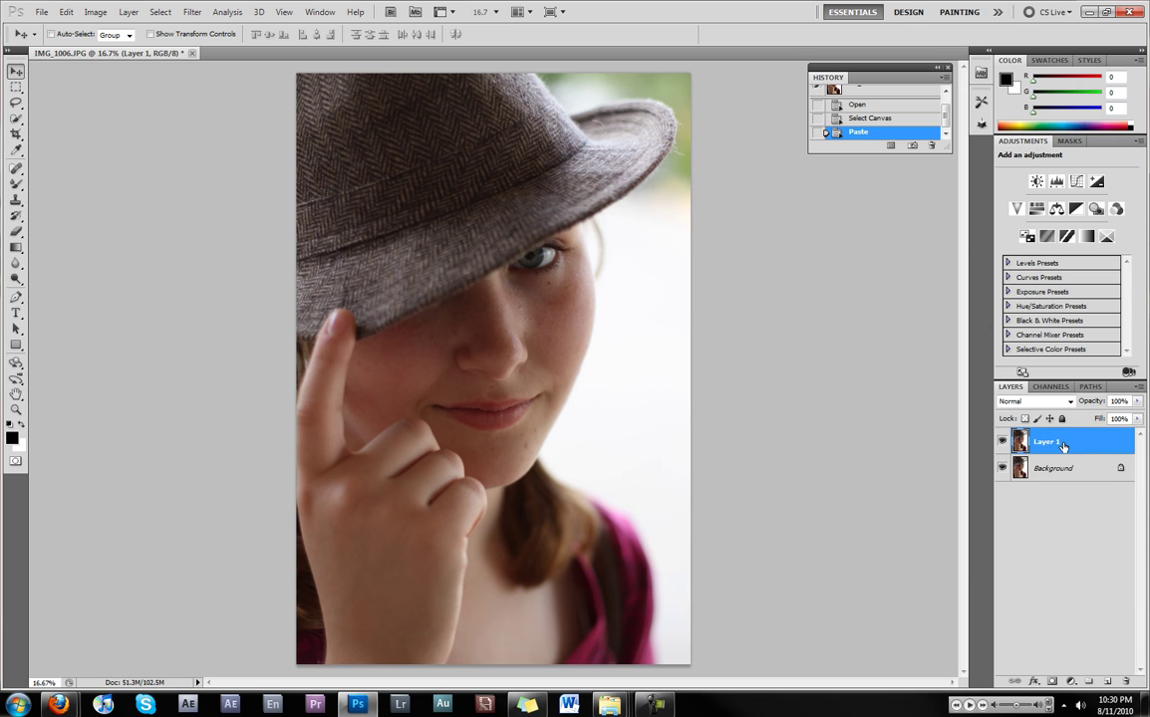
- Convert Layer 1 to Black & White with Reds and Yellows both at 75%
click(96, 12)
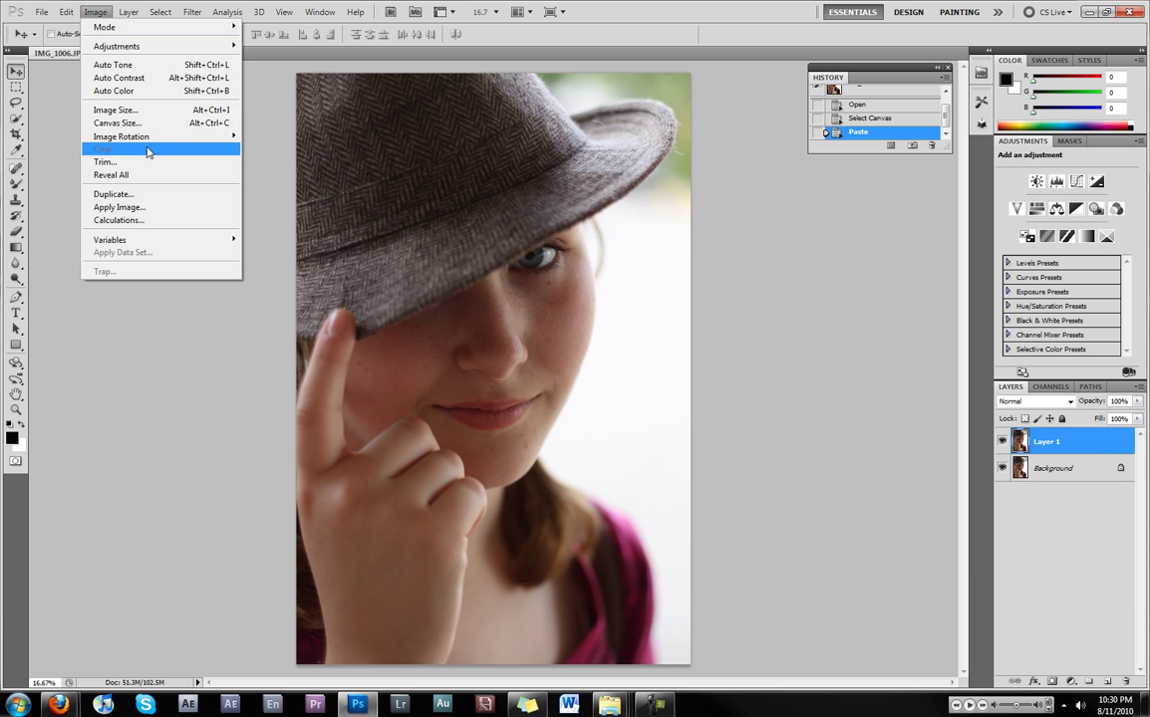
mouse_move(117, 46)
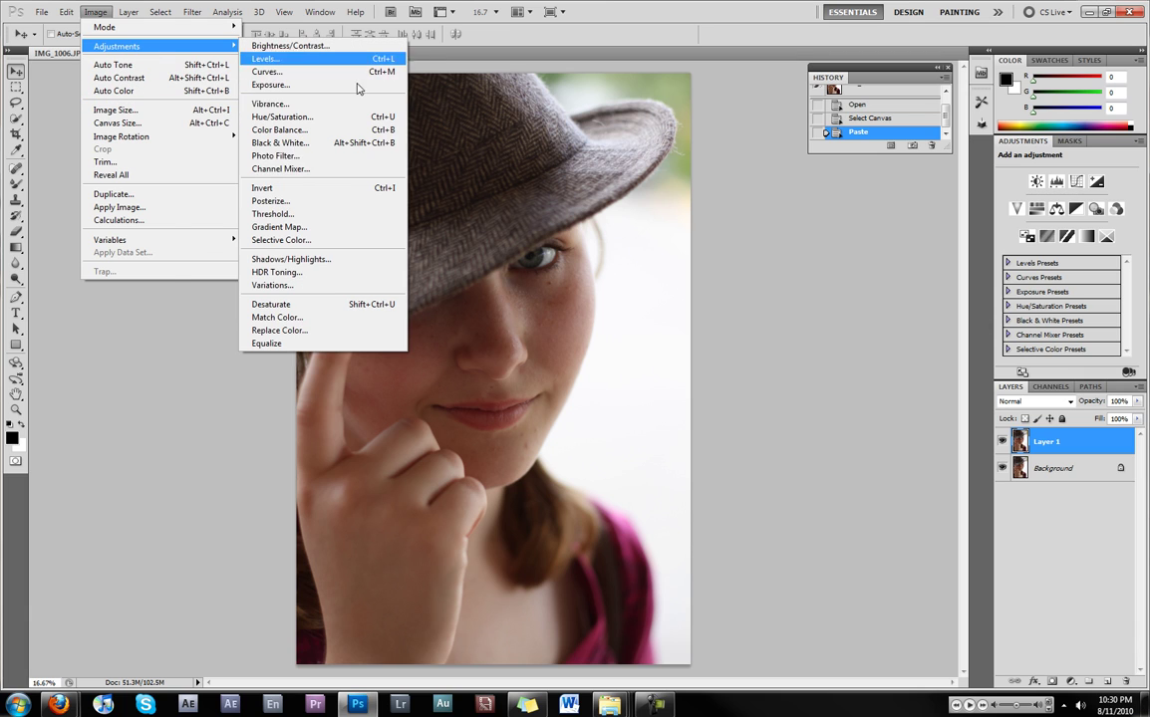
click(321, 143)
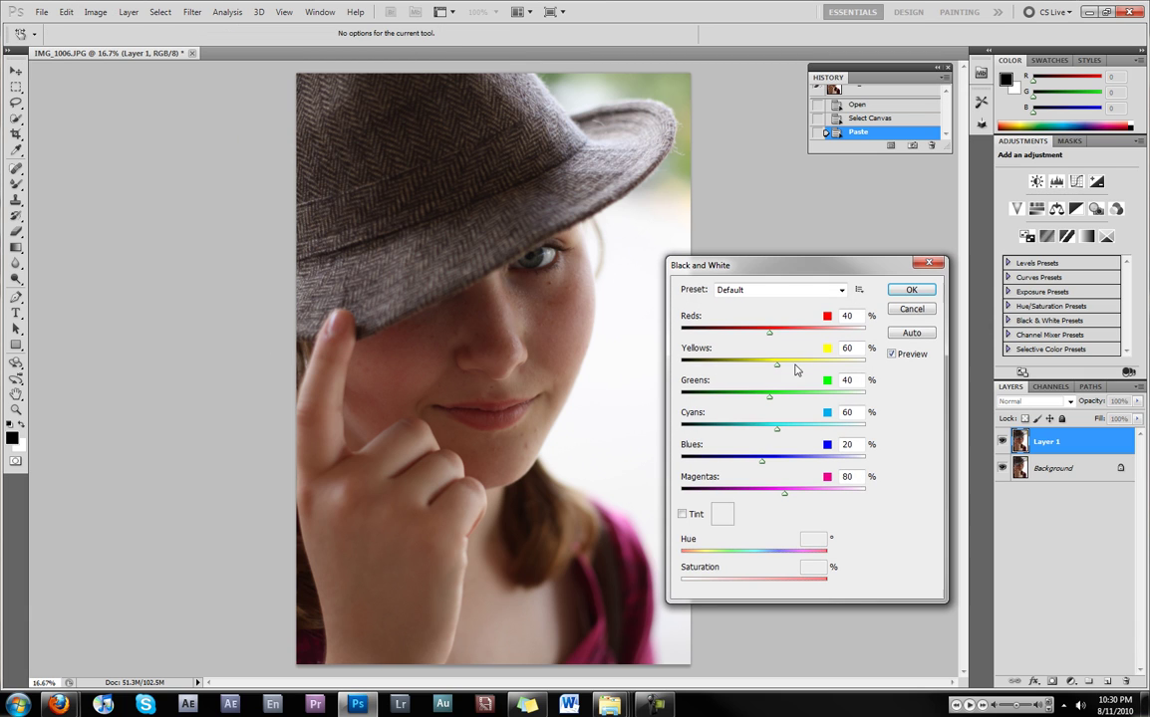
drag(784, 366, 784, 334)
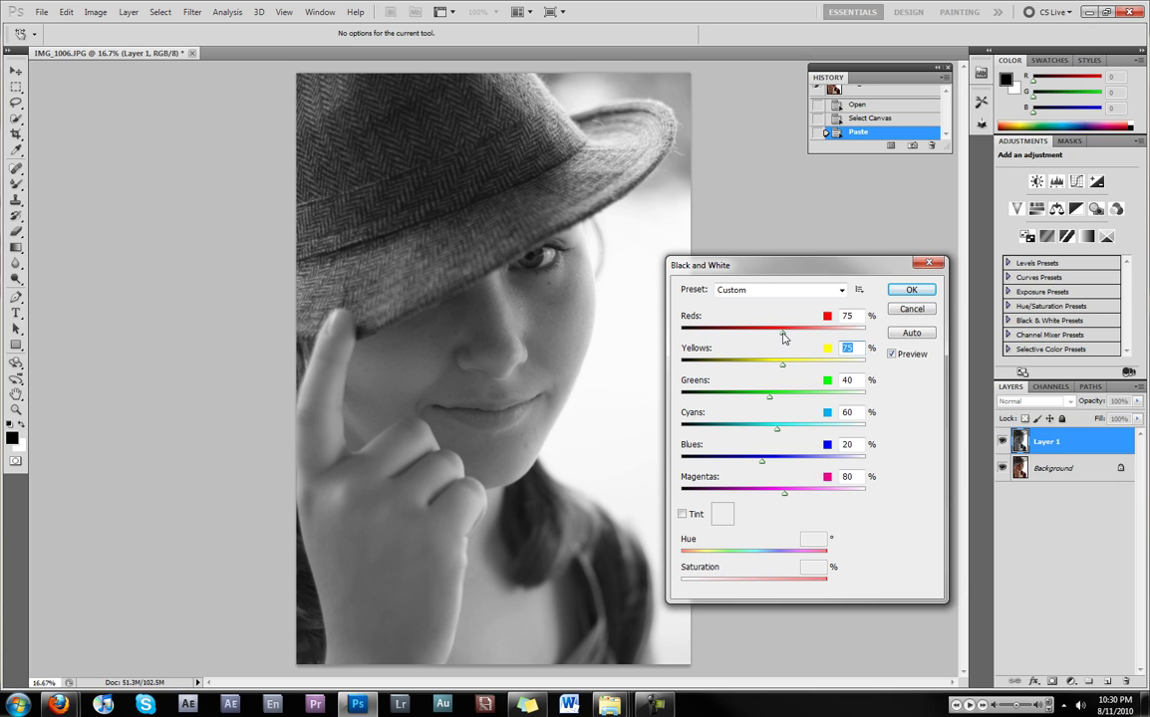
click(783, 335)
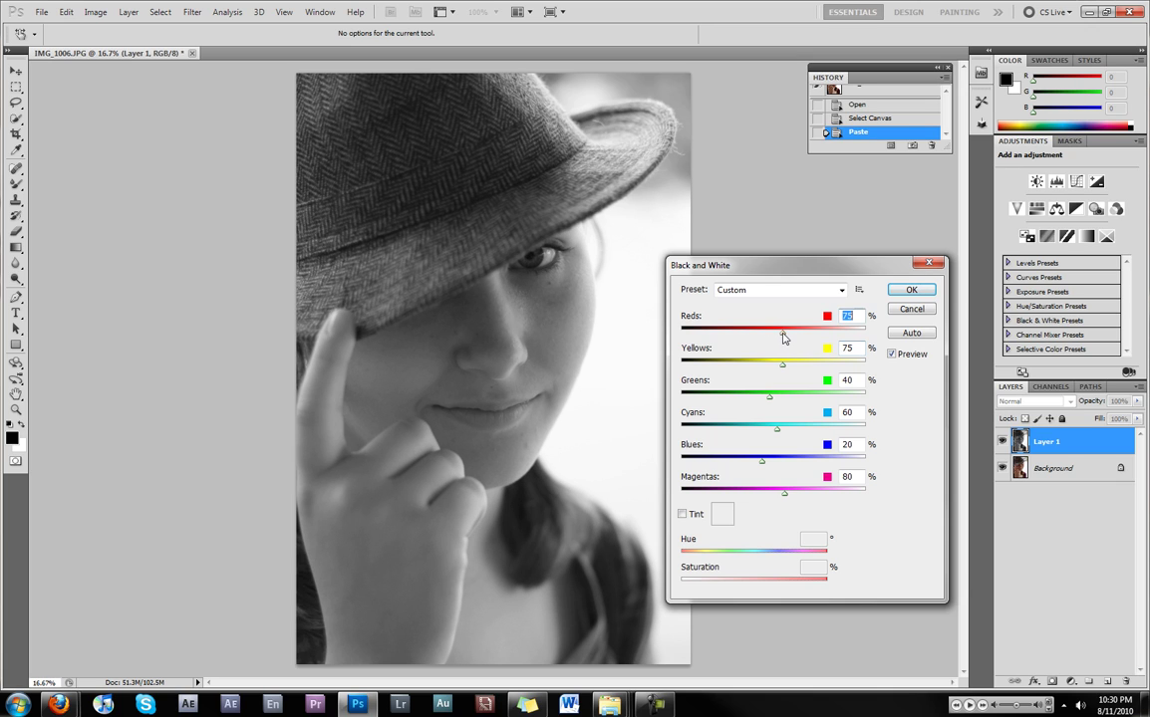
click(912, 290)
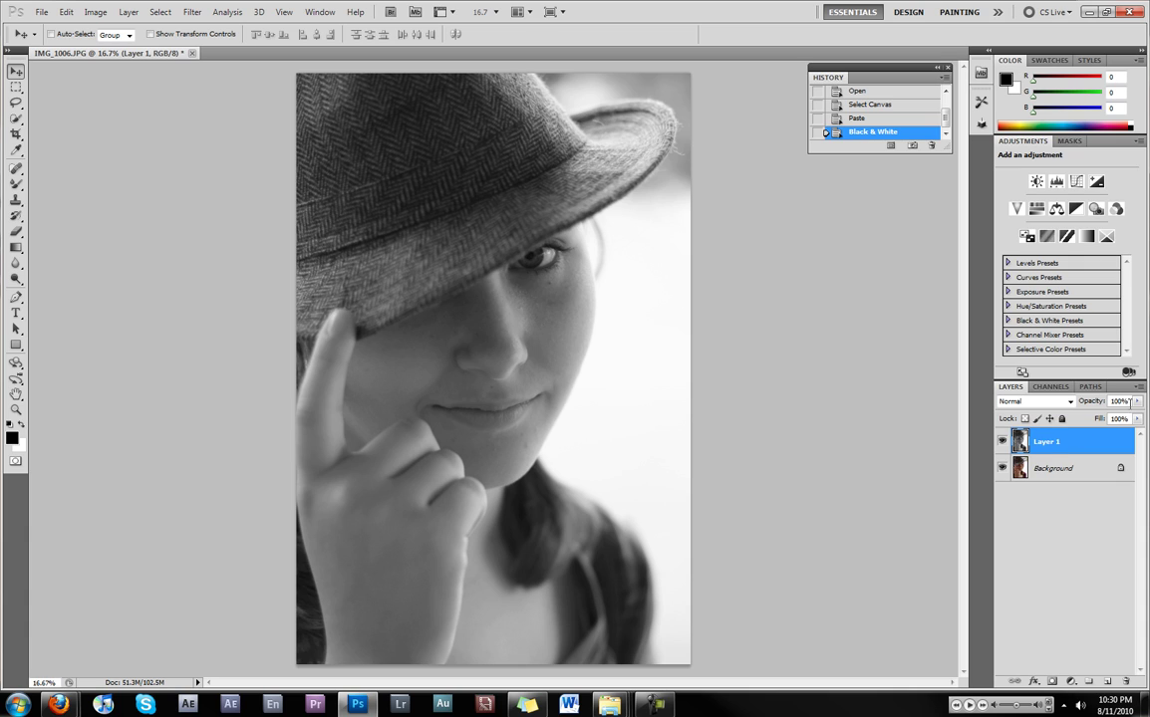
- Lower Layer 1's opacity to 65%
click(1137, 402)
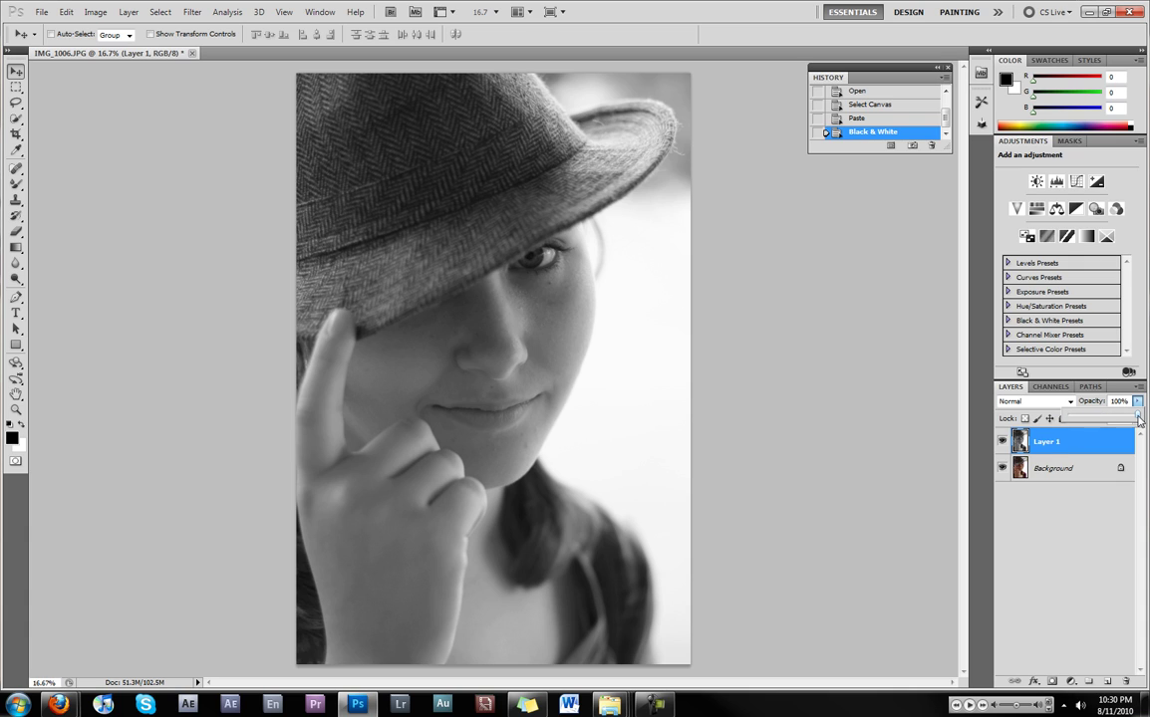
drag(1137, 418, 1112, 419)
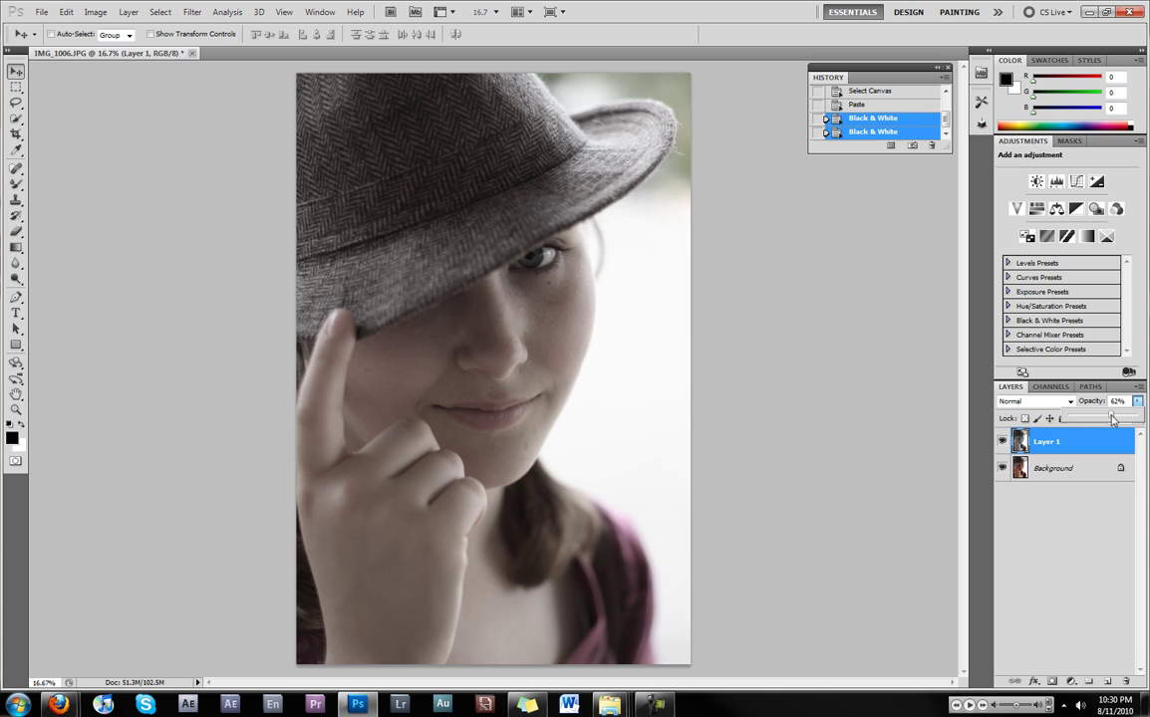
drag(1114, 419, 1113, 419)
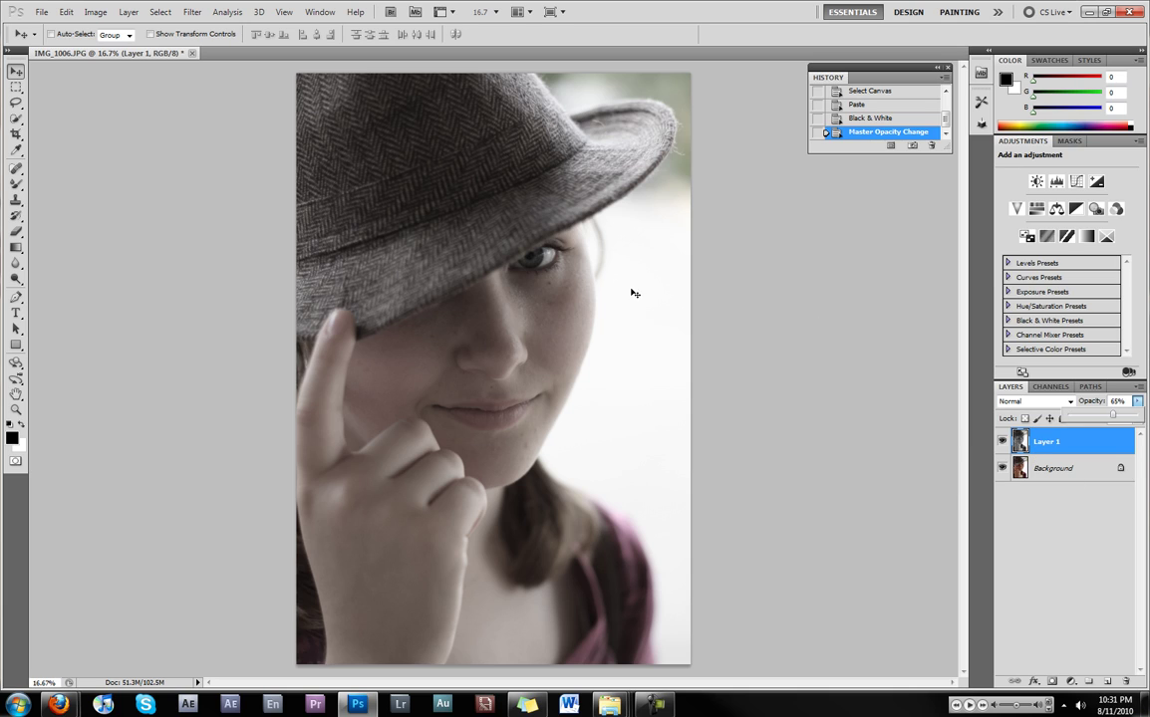
- Merge Layer 1 and Background into a single layer
shift+click(1065, 475)
right_click(1065, 476)
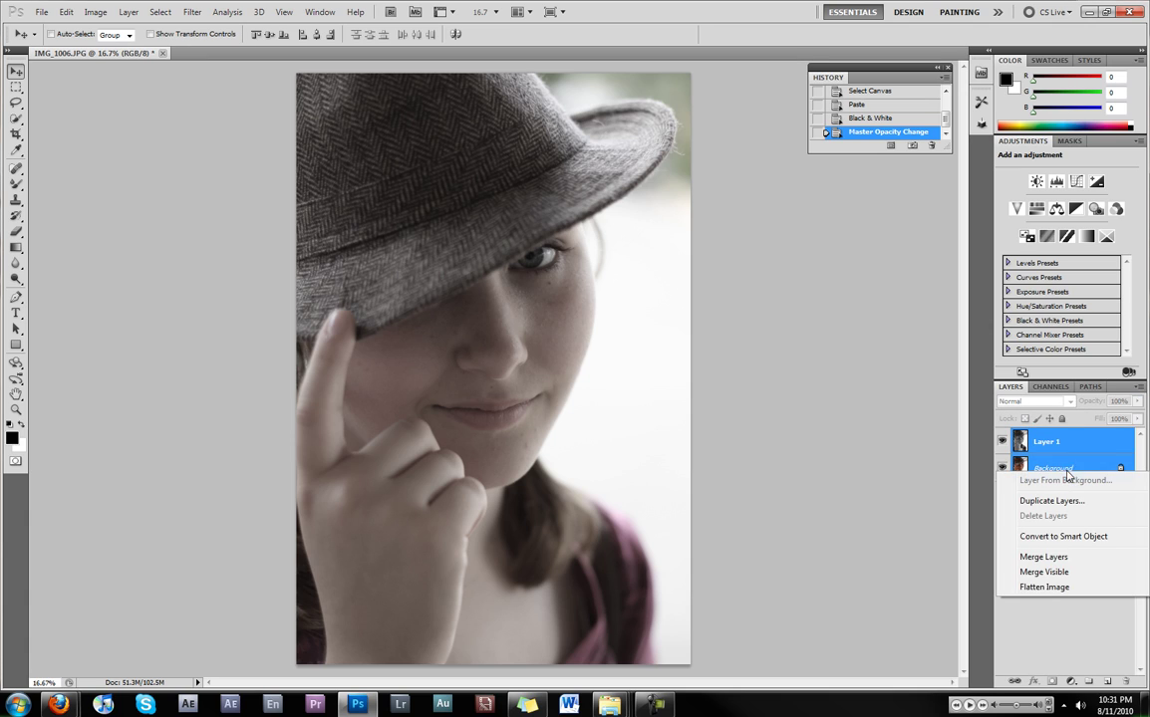
click(1043, 557)
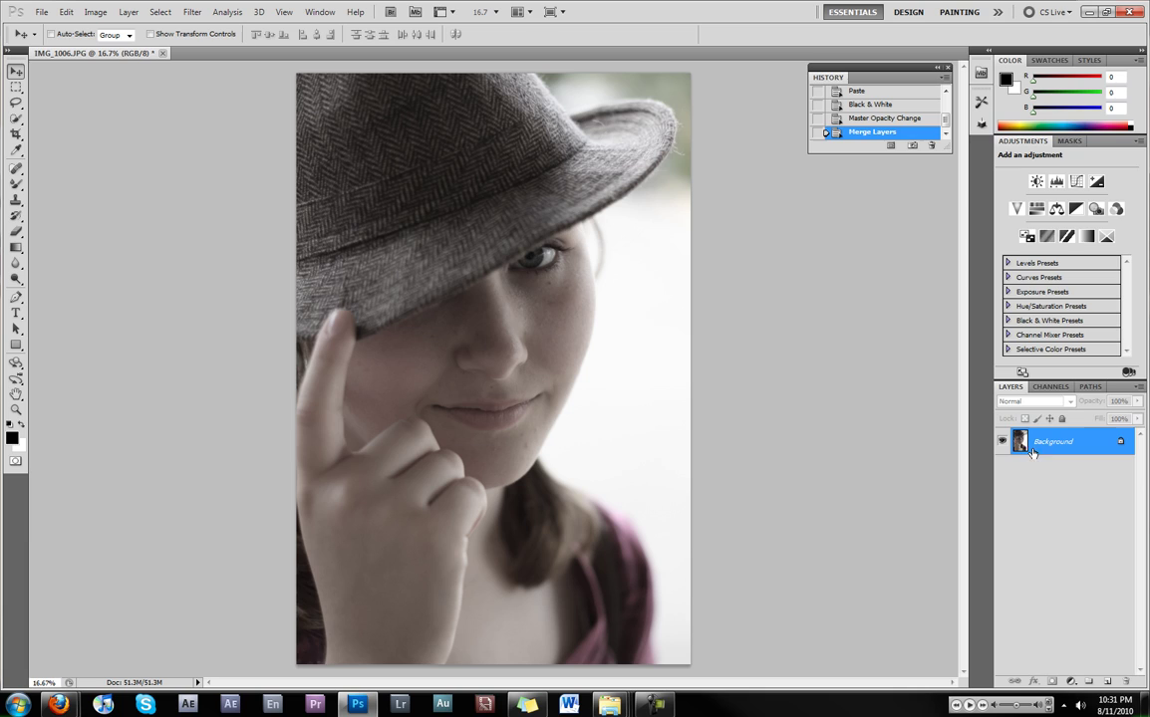
click(16, 171)
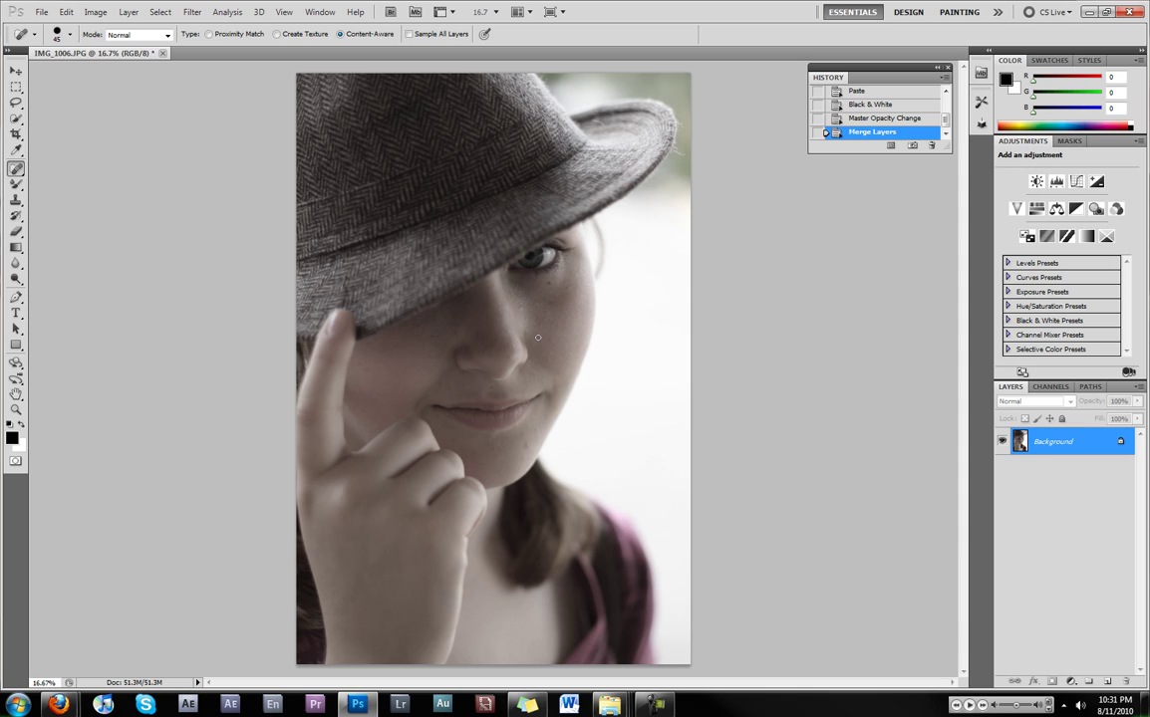
- Zoom in and spot-heal blemishes on the cheeks and beside the nose
scroll(538, 341, up, 1)
scroll(538, 340, up, 1)
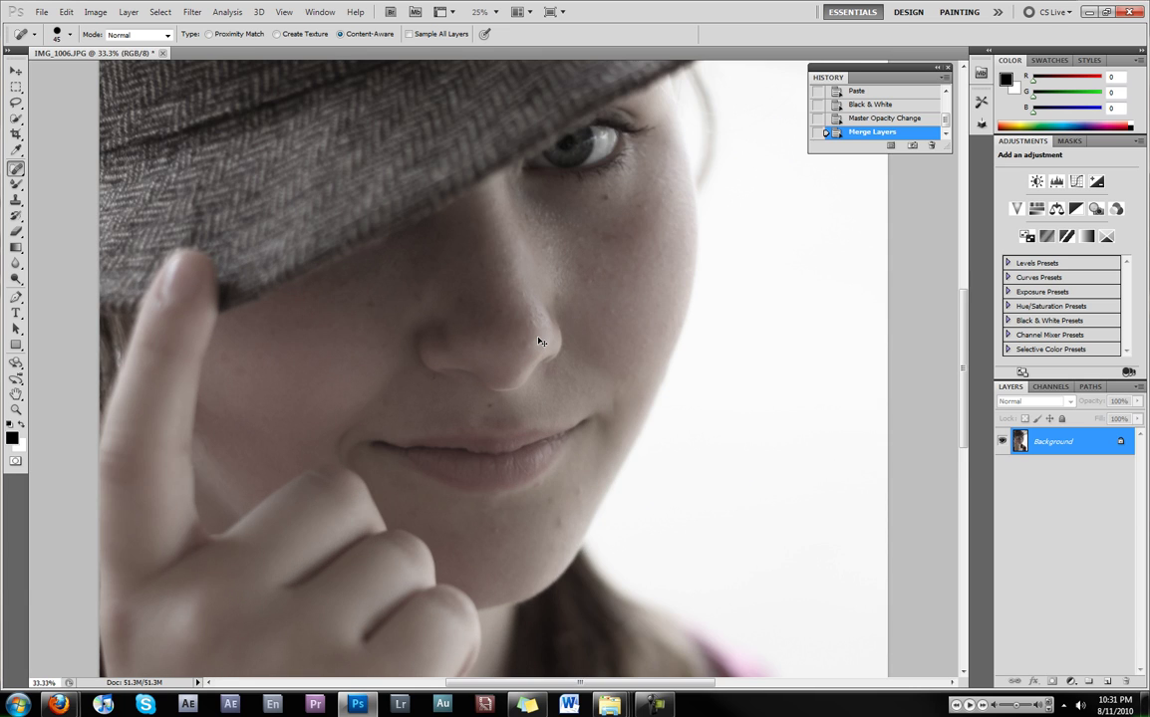
scroll(538, 340, up, 1)
scroll(538, 340, up, 1)
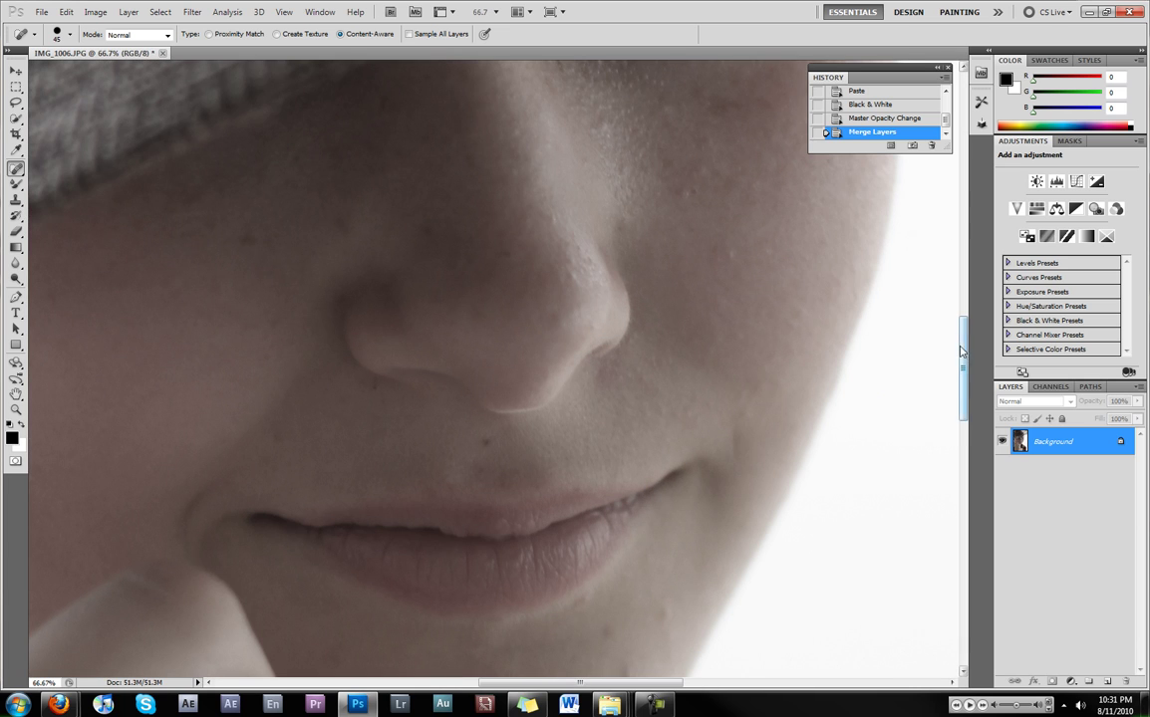
drag(962, 354, 971, 306)
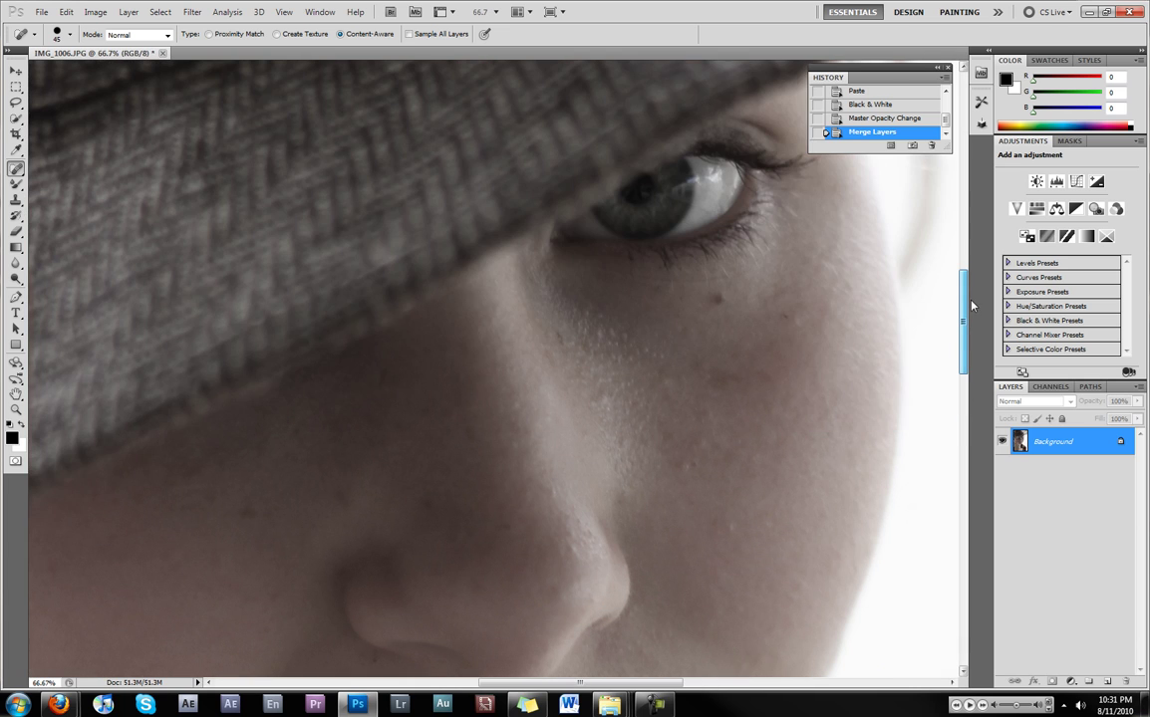
click(718, 304)
click(785, 320)
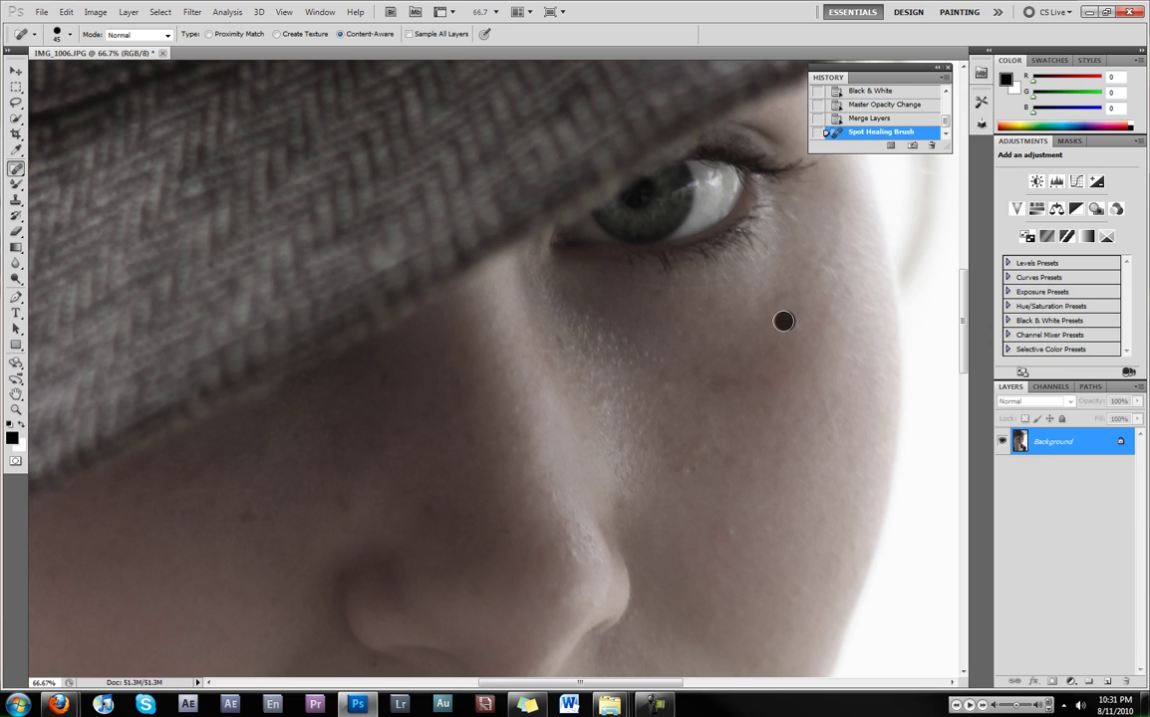
click(557, 342)
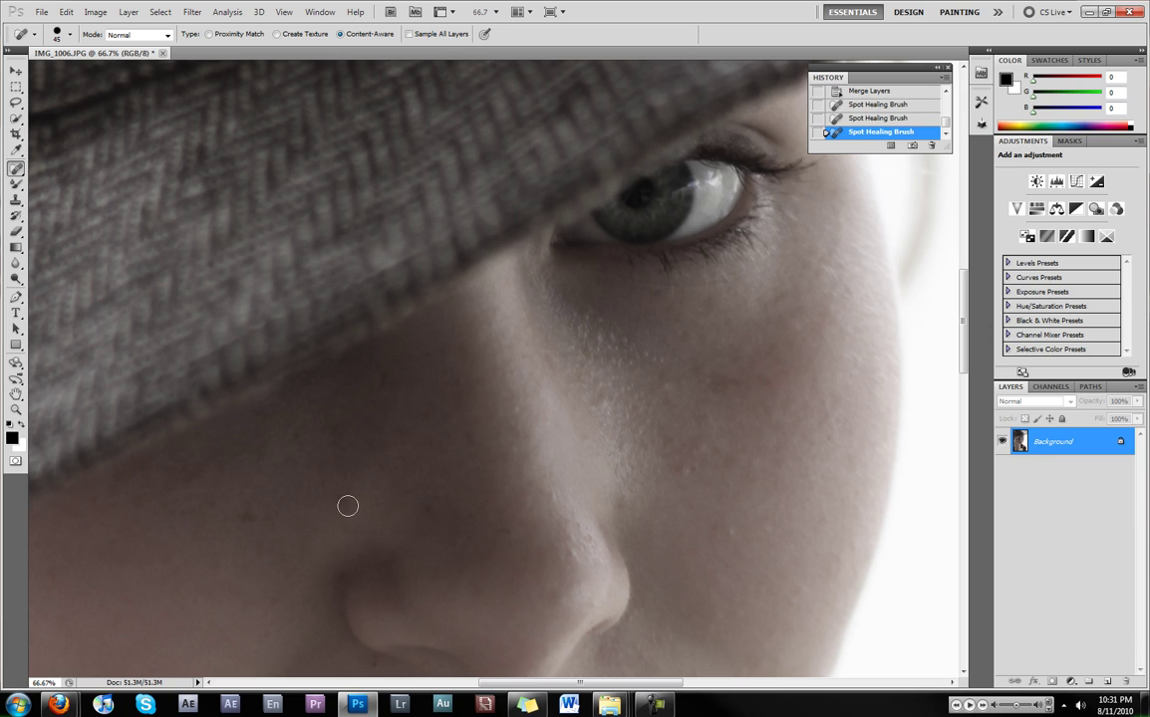
click(420, 508)
click(504, 534)
click(247, 514)
- Spot-heal spots below the nostril, on the lower cheek and across the chin
drag(963, 354, 965, 424)
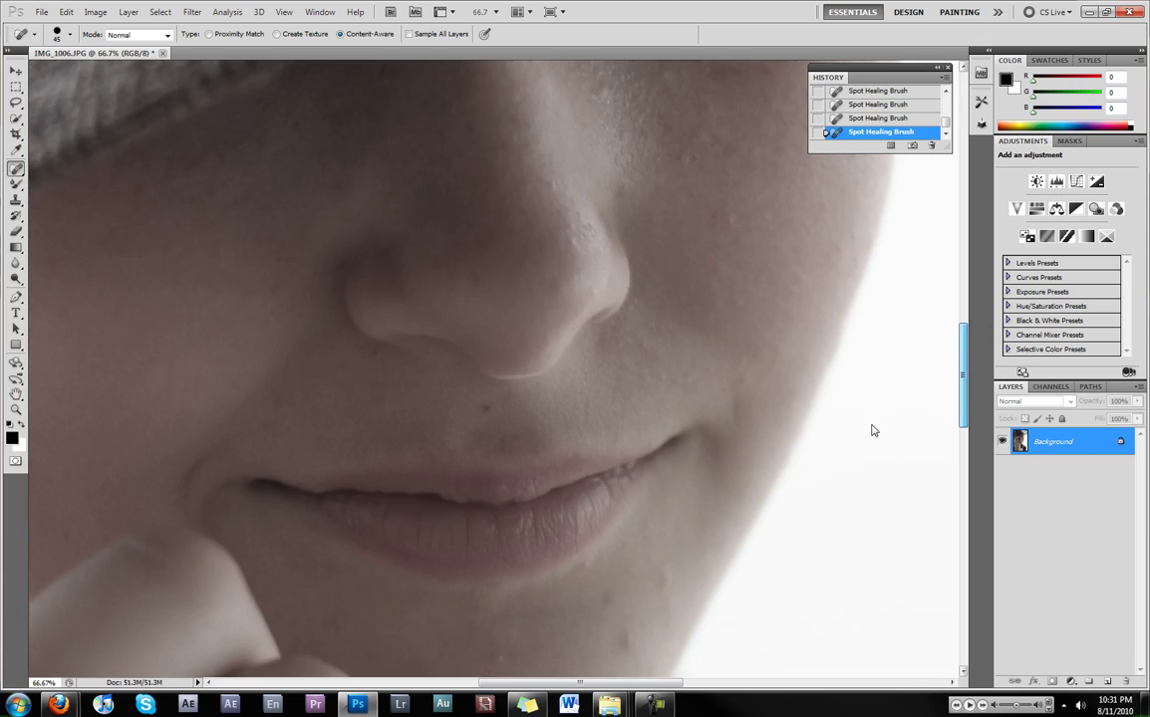
click(373, 346)
click(277, 399)
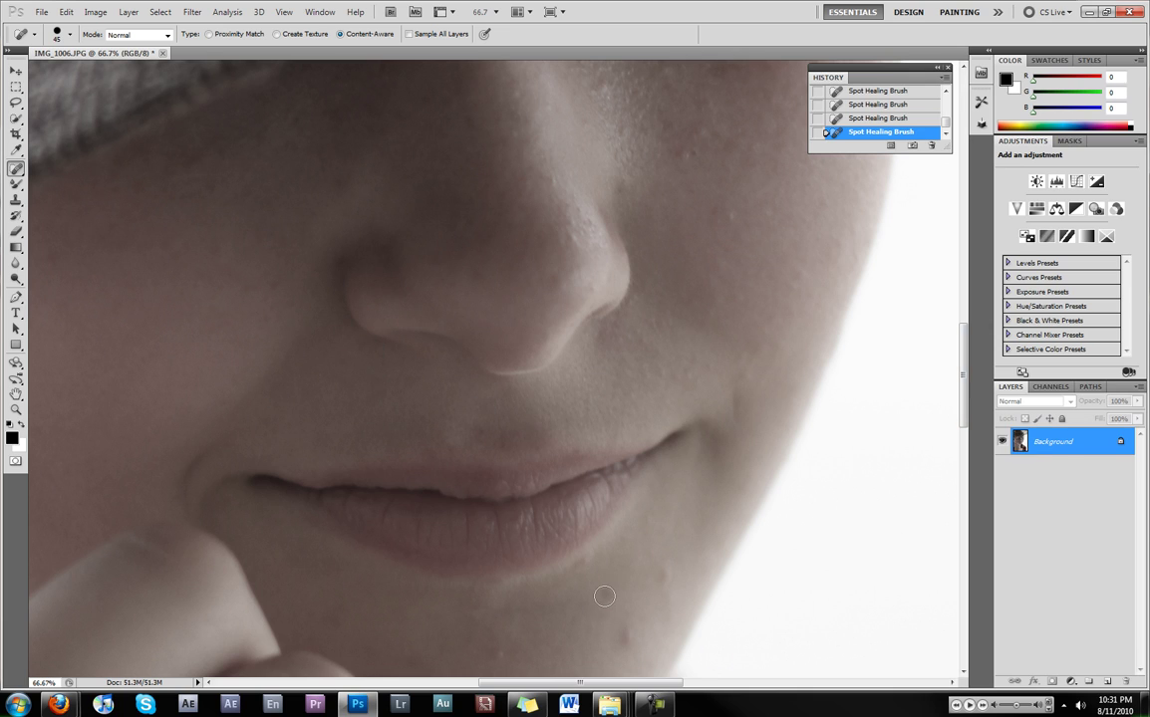
click(583, 562)
click(663, 574)
drag(622, 627, 623, 645)
click(496, 655)
- Spot-heal remaining blemishes on the left cheek, nose bridge and right cheek
drag(962, 411, 962, 386)
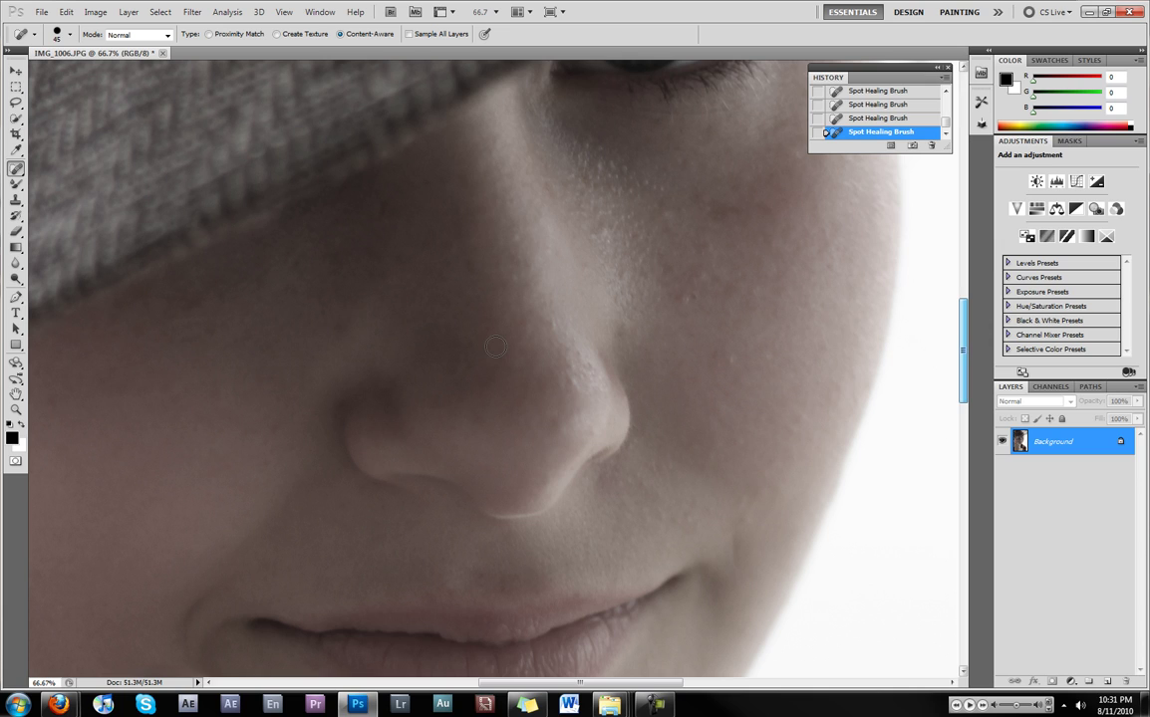
click(339, 326)
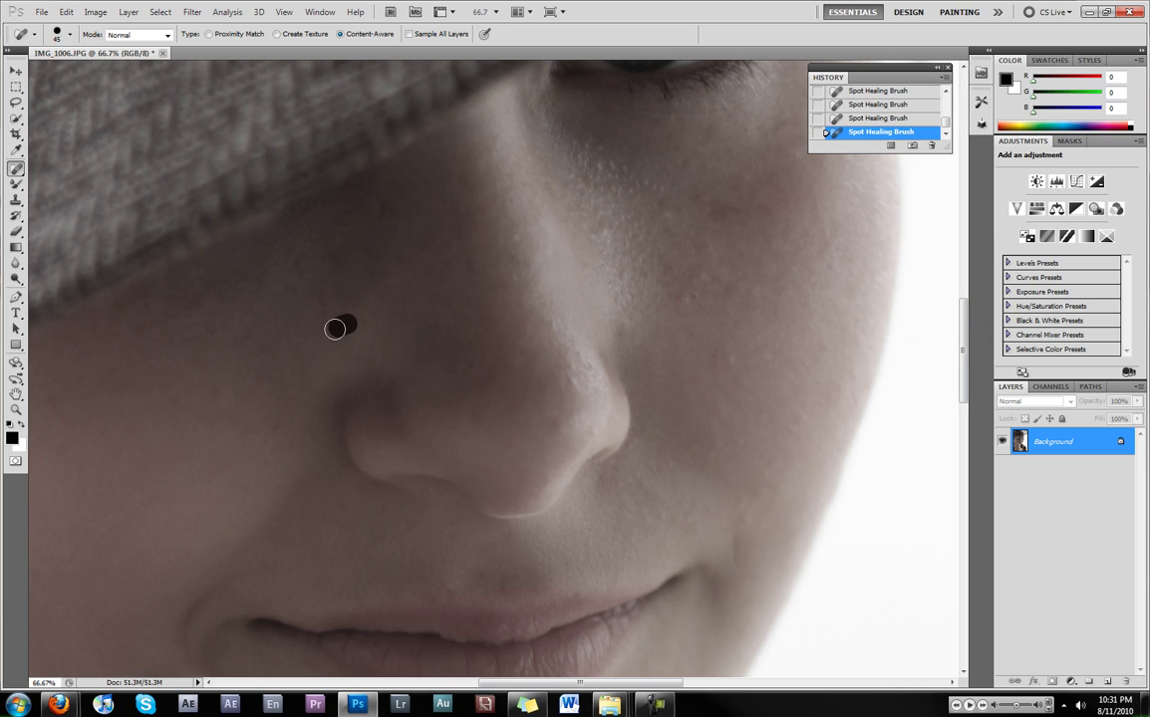
click(473, 269)
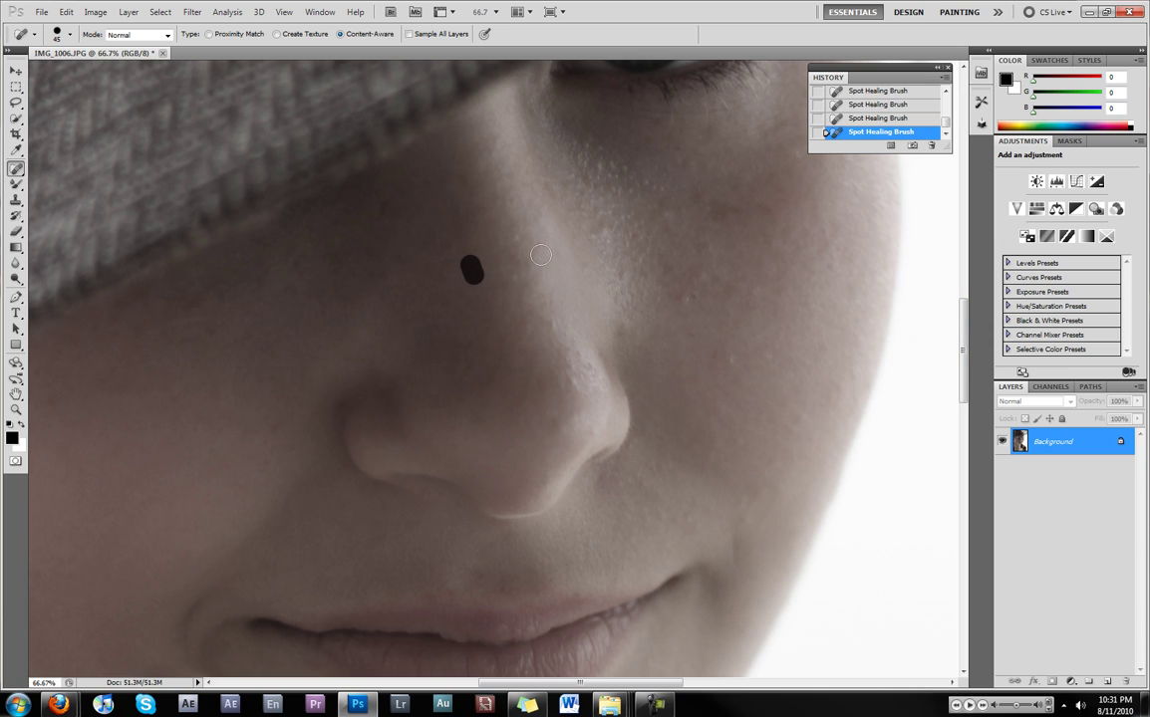
click(593, 231)
click(689, 297)
drag(737, 208, 695, 203)
drag(518, 687, 616, 689)
- Heal the dark specks along the hat brim edge, then fit the photo on screen
drag(963, 344, 978, 239)
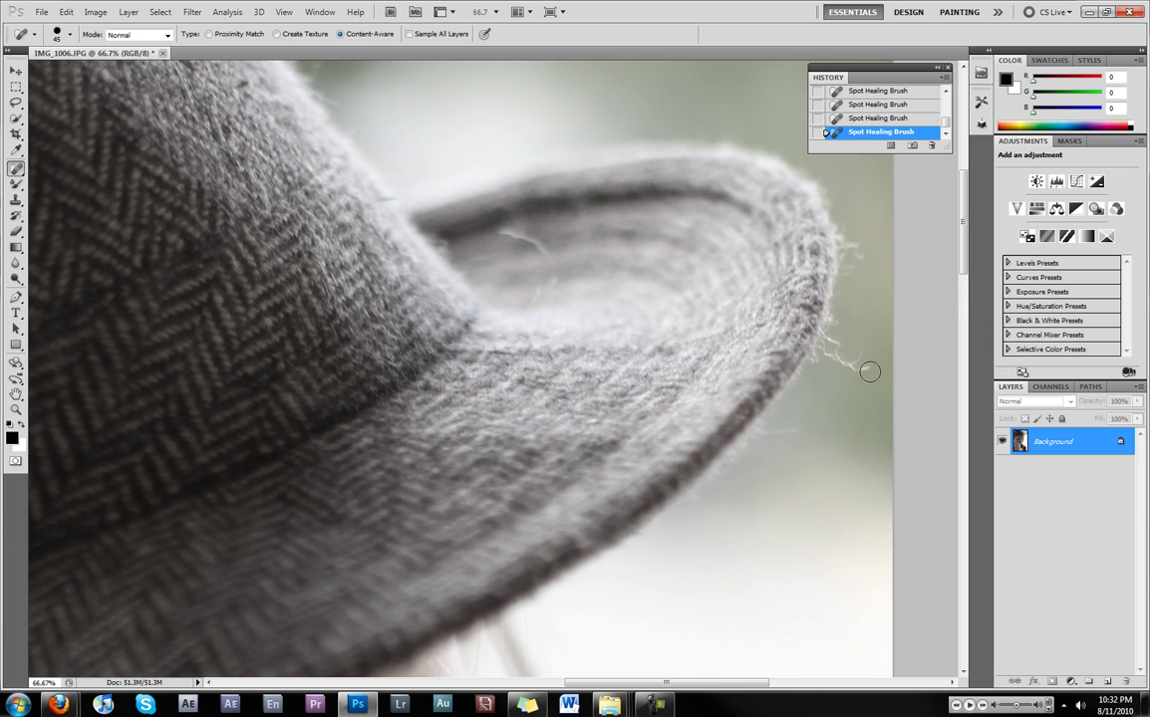
drag(873, 372, 830, 346)
drag(808, 434, 770, 433)
drag(553, 264, 501, 235)
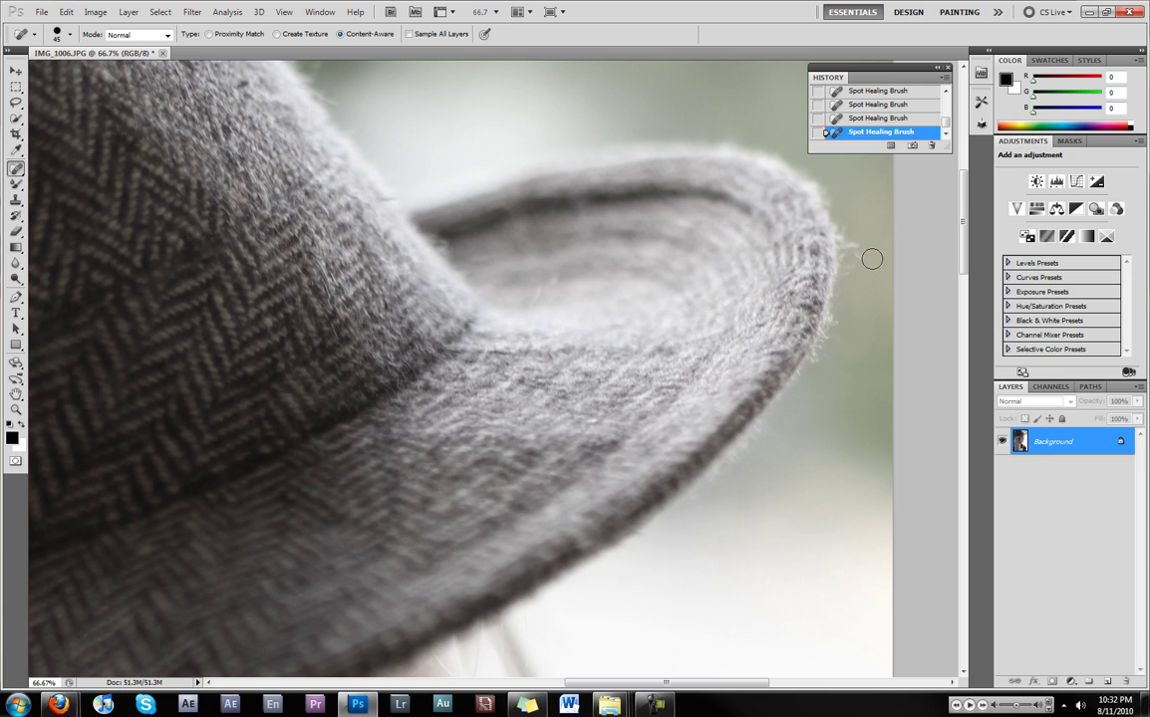
drag(850, 240, 858, 258)
drag(962, 239, 960, 349)
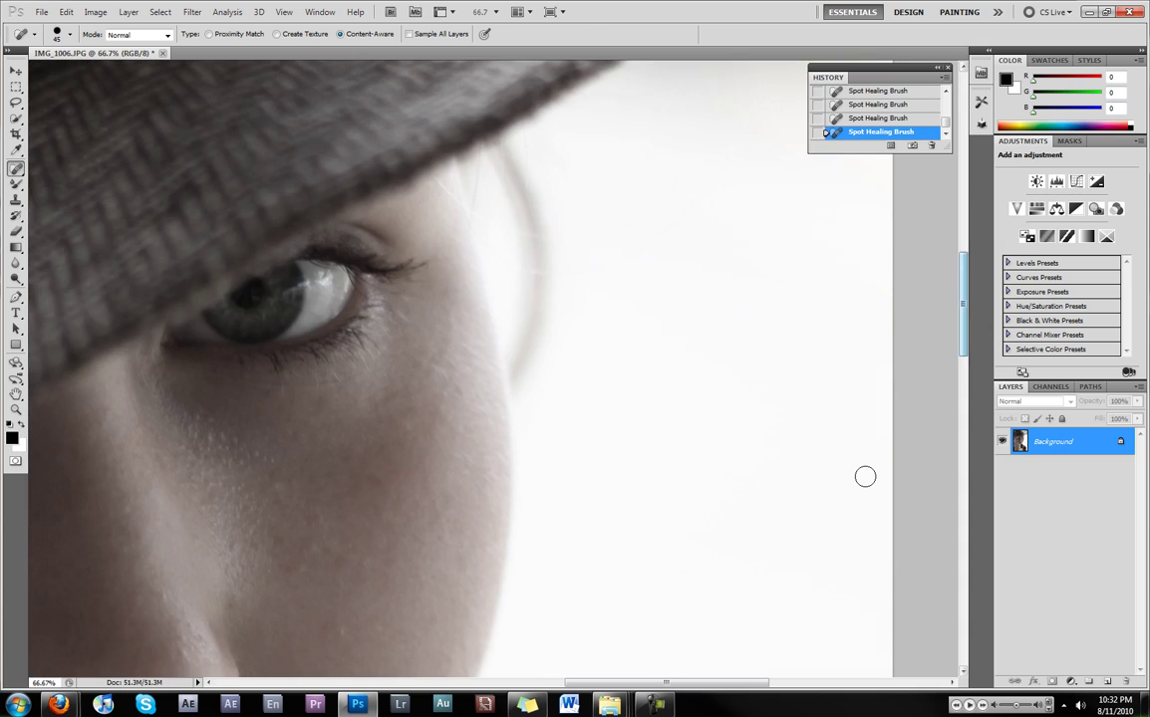
mouse_move(753, 684)
mouse_down()
mouse_move(712, 687)
mouse_move(705, 674)
mouse_up()
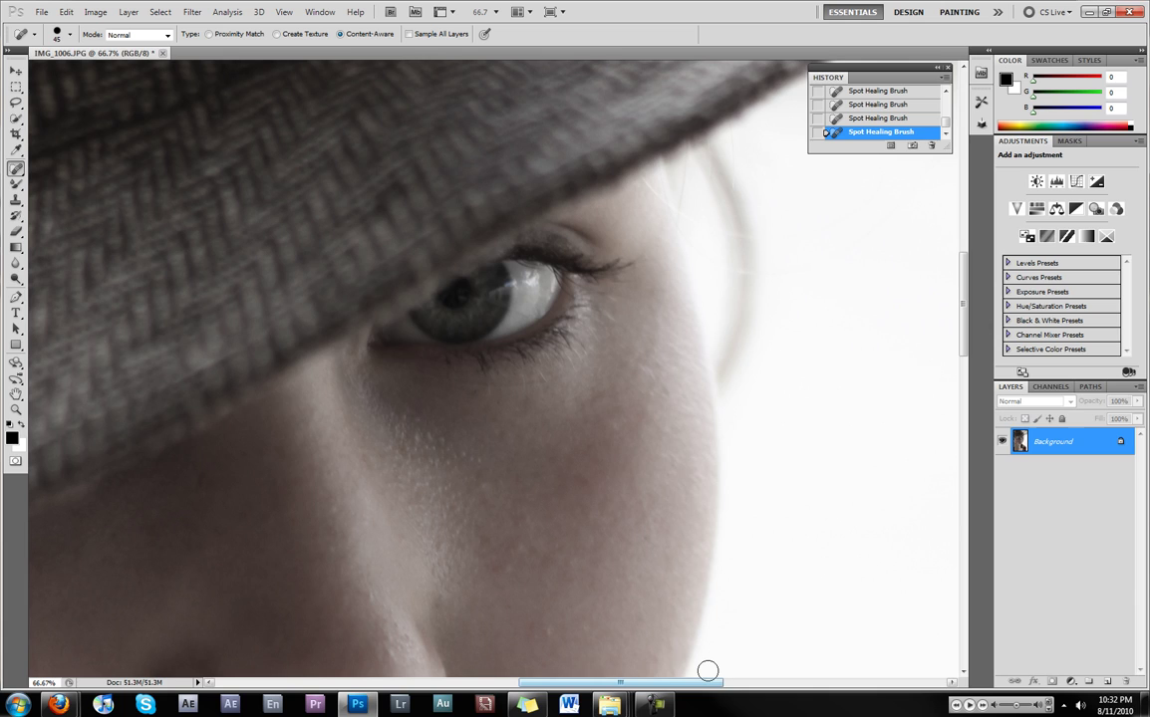
key(ctrl+0)
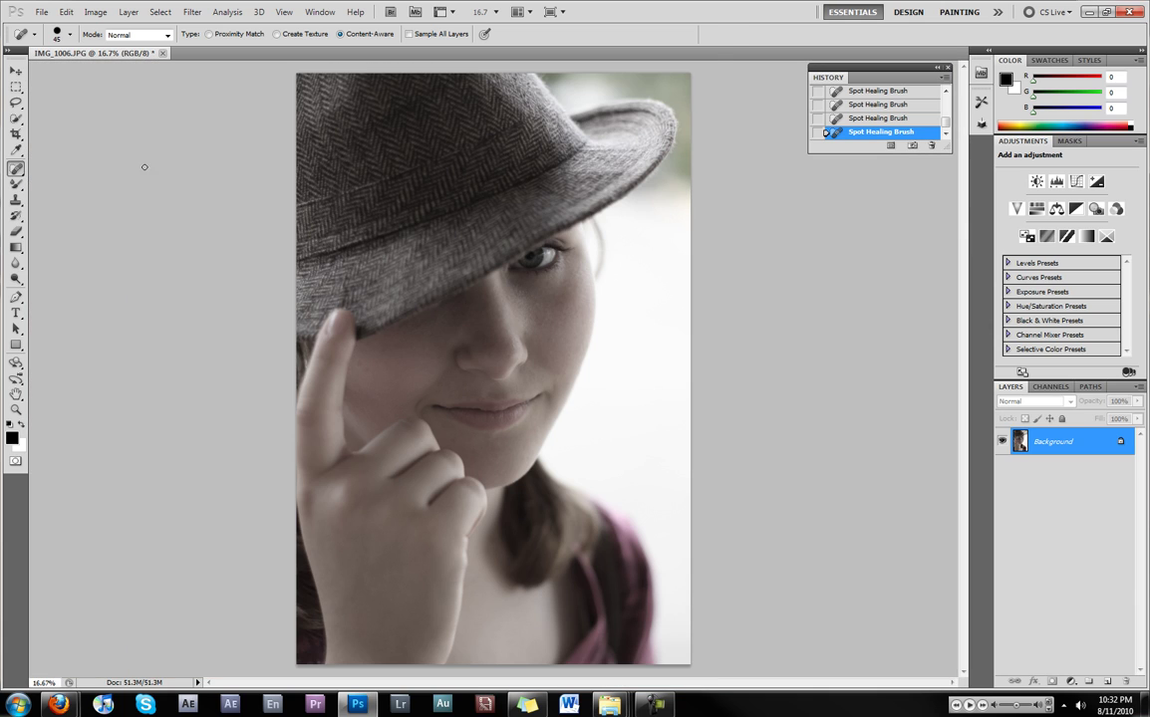
- Zoom in on the eye and select its iris with the Quick Selection Tool
click(16, 117)
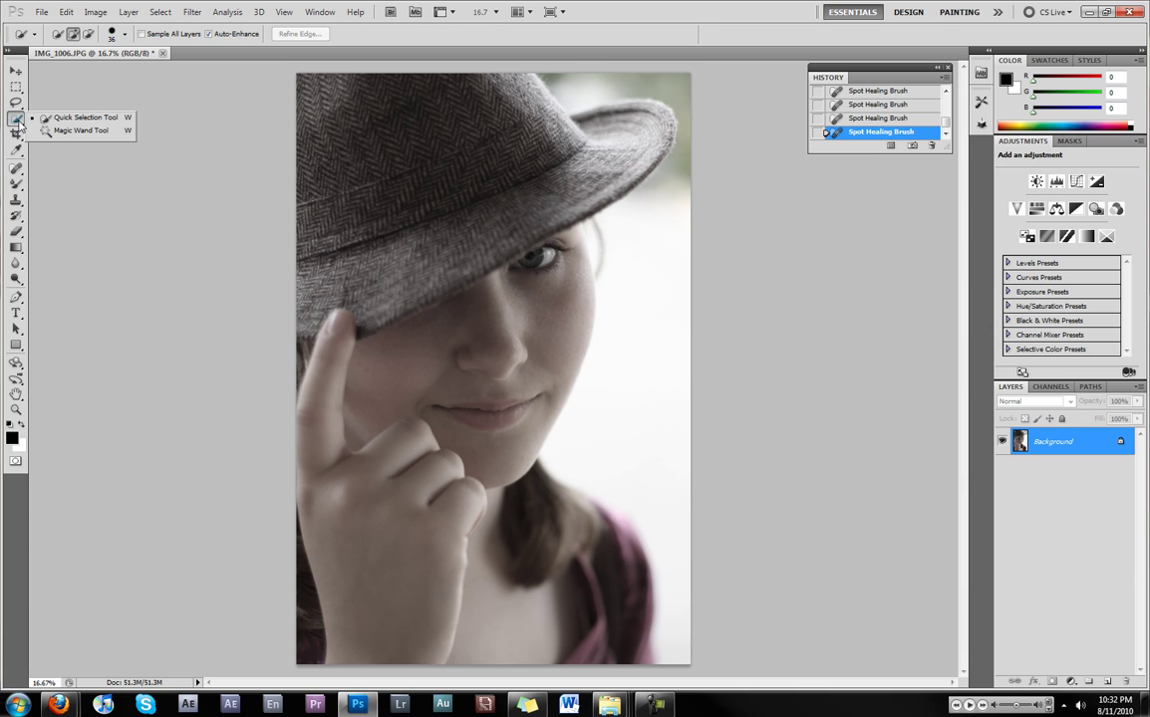
click(72, 119)
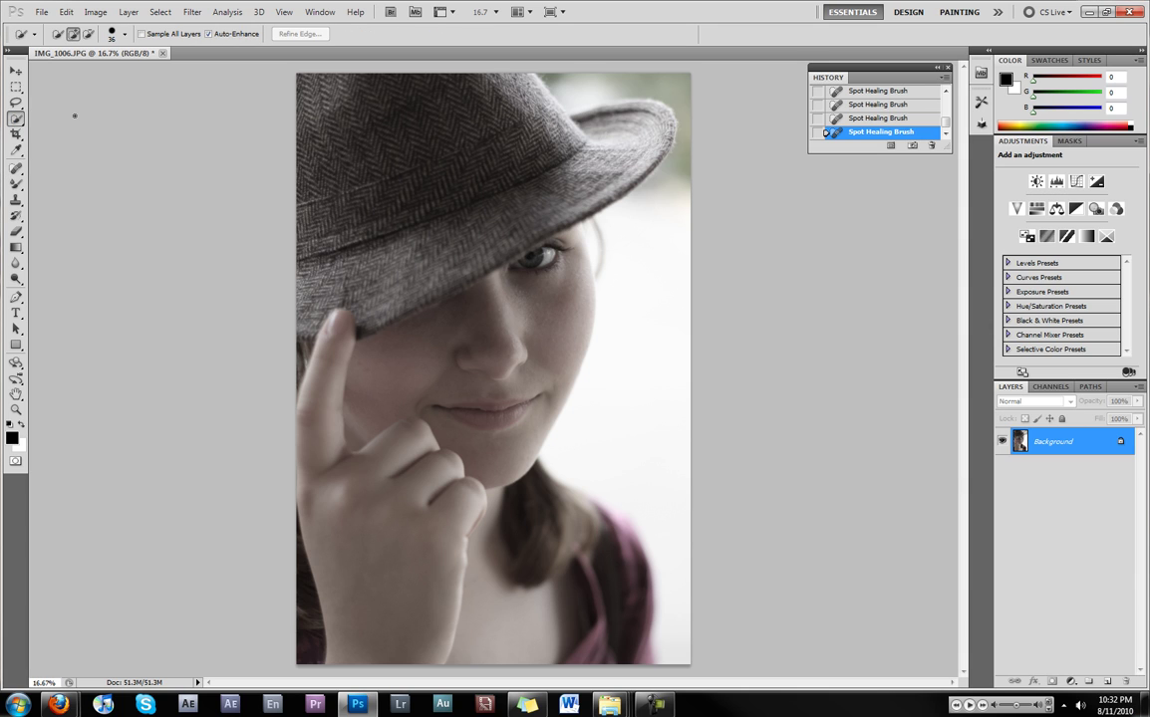
scroll(591, 305, up, 1)
scroll(590, 303, up, 1)
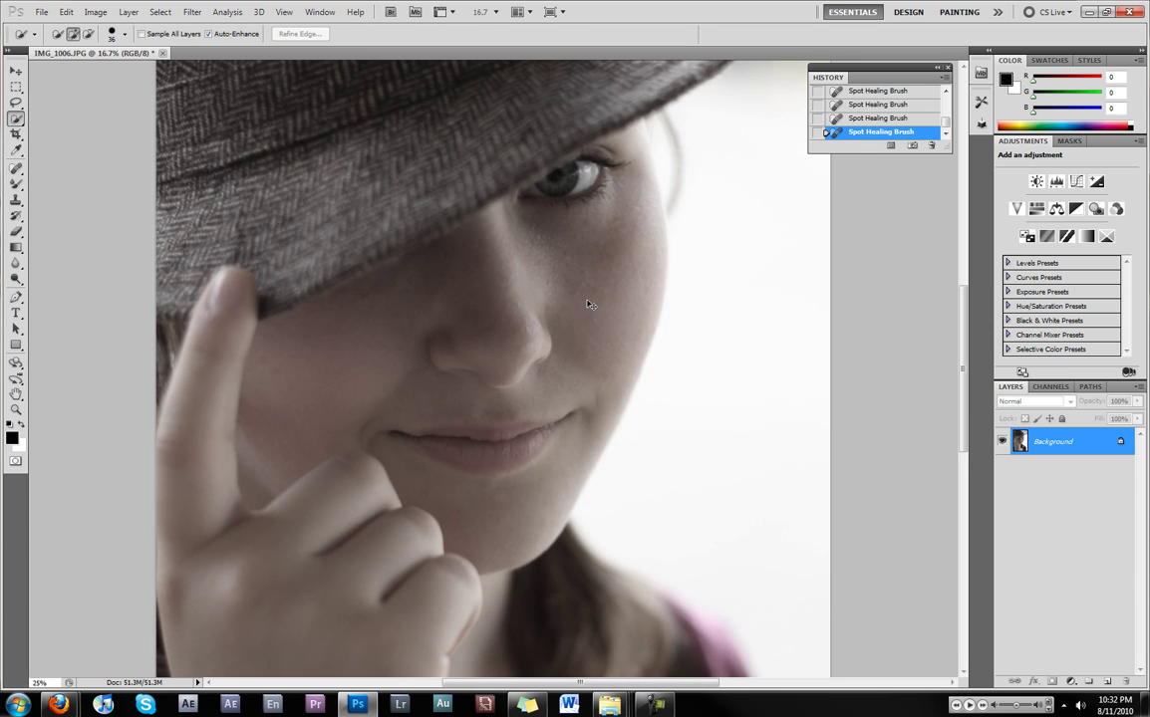
scroll(589, 301, up, 1)
scroll(588, 299, up, 1)
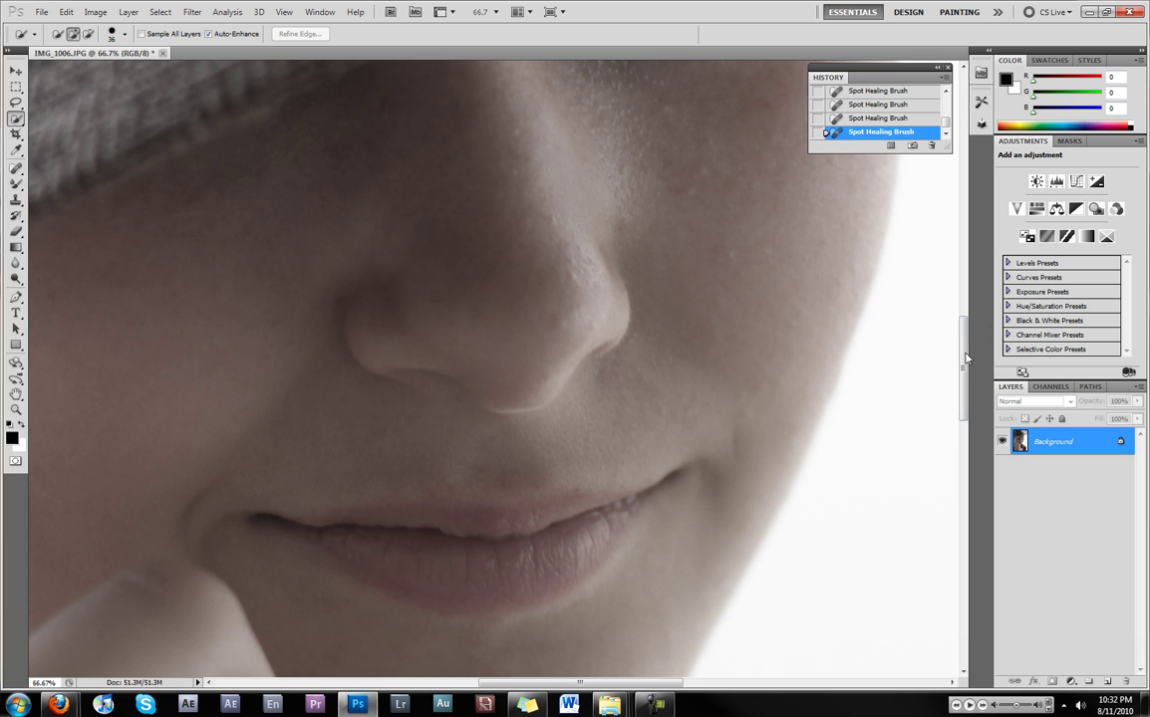
drag(966, 359, 964, 284)
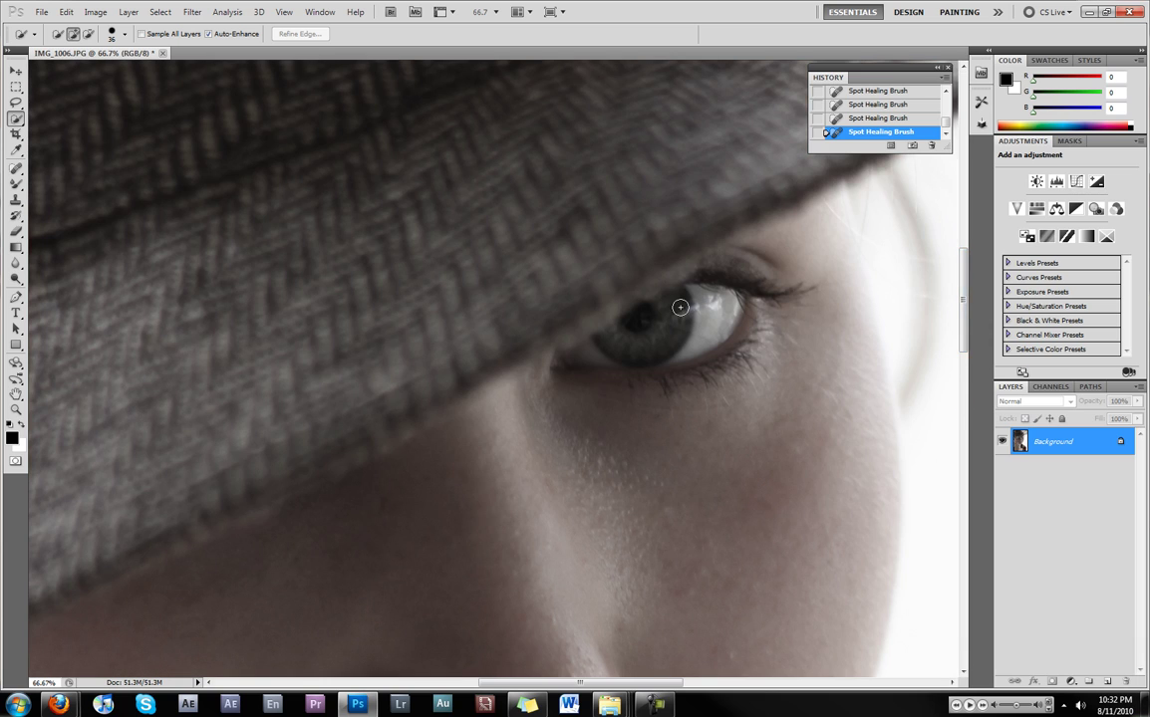
mouse_move(680, 307)
mouse_down()
mouse_move(659, 340)
mouse_move(623, 350)
mouse_up()
drag(623, 351, 617, 295)
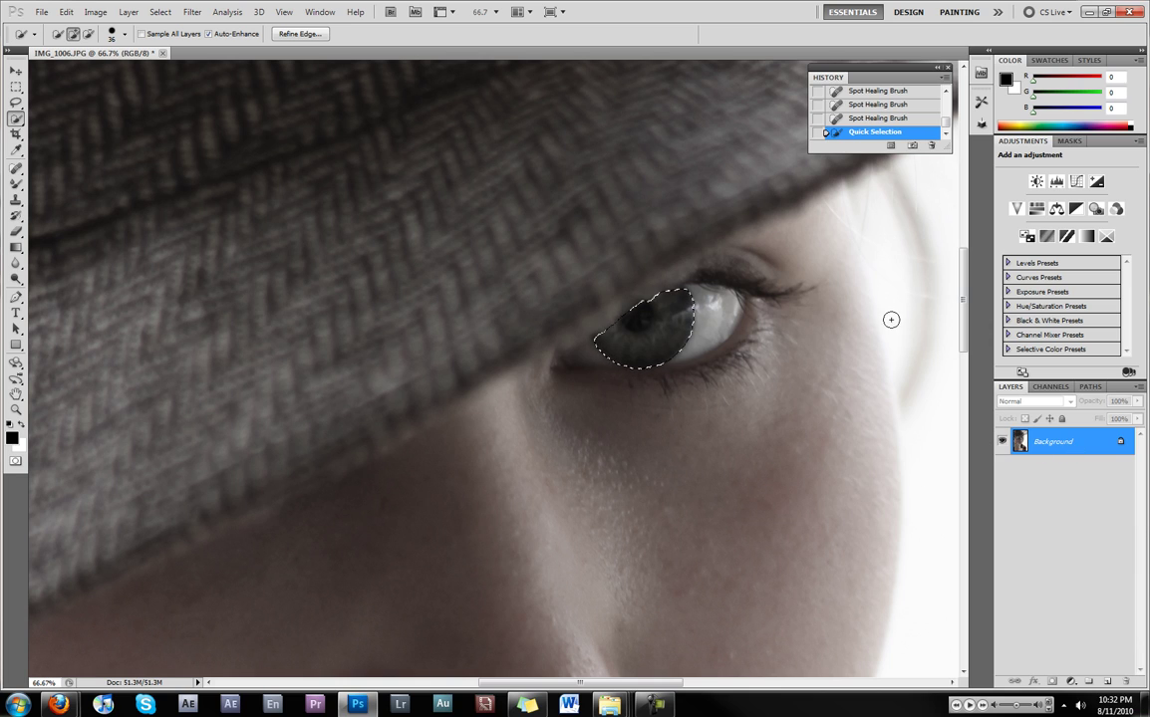
- Tint the iris blue with a Color Balance layer: midtones green +31, blue +46
click(1058, 210)
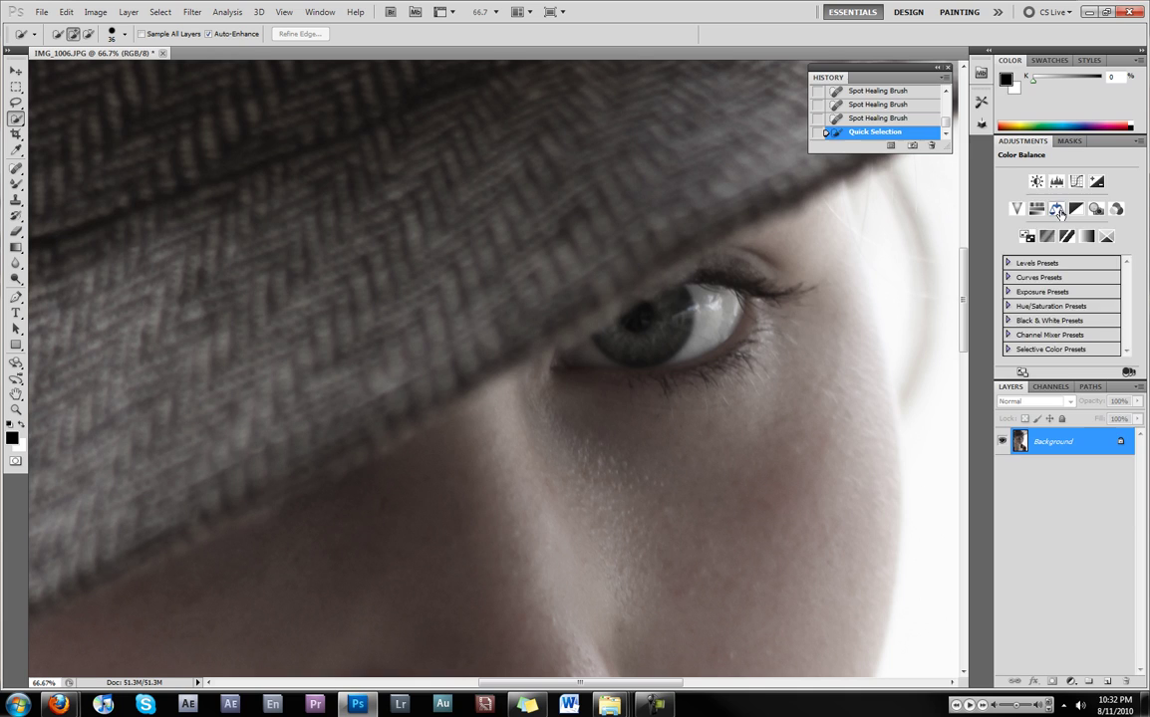
mouse_move(1051, 275)
mouse_down()
mouse_move(1067, 279)
mouse_move(1060, 308)
mouse_move(1072, 309)
mouse_up()
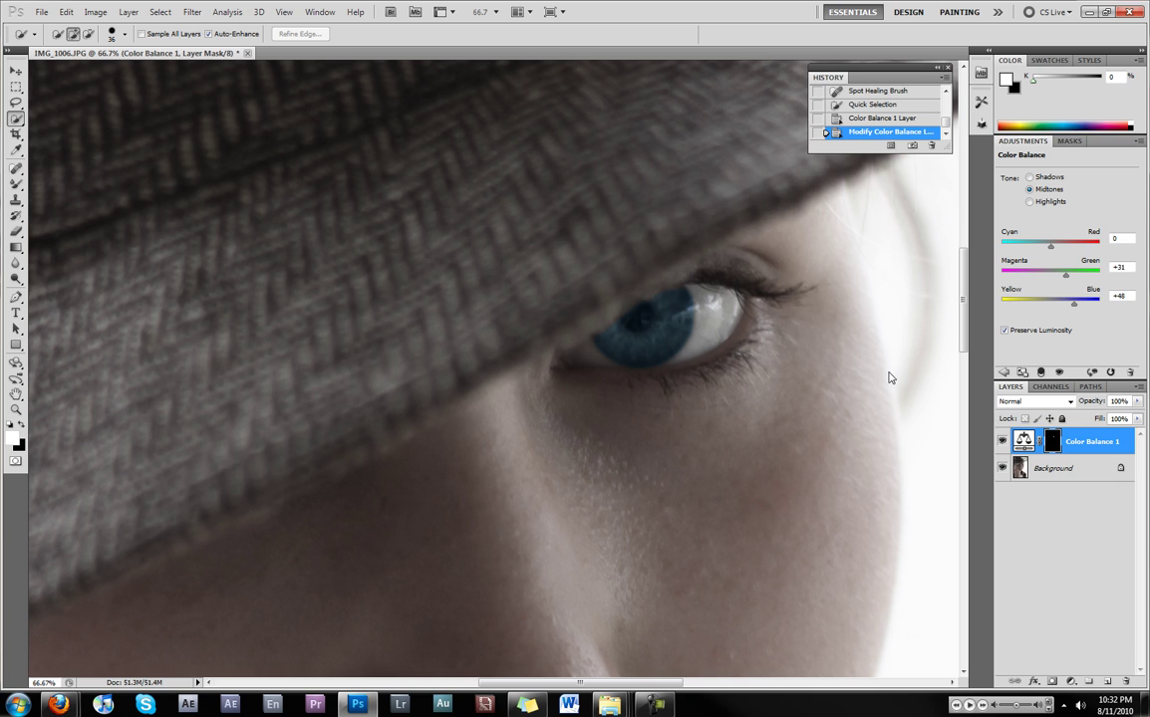
key(ctrl+minus)
key(ctrl+minus)
key(ctrl+minus)
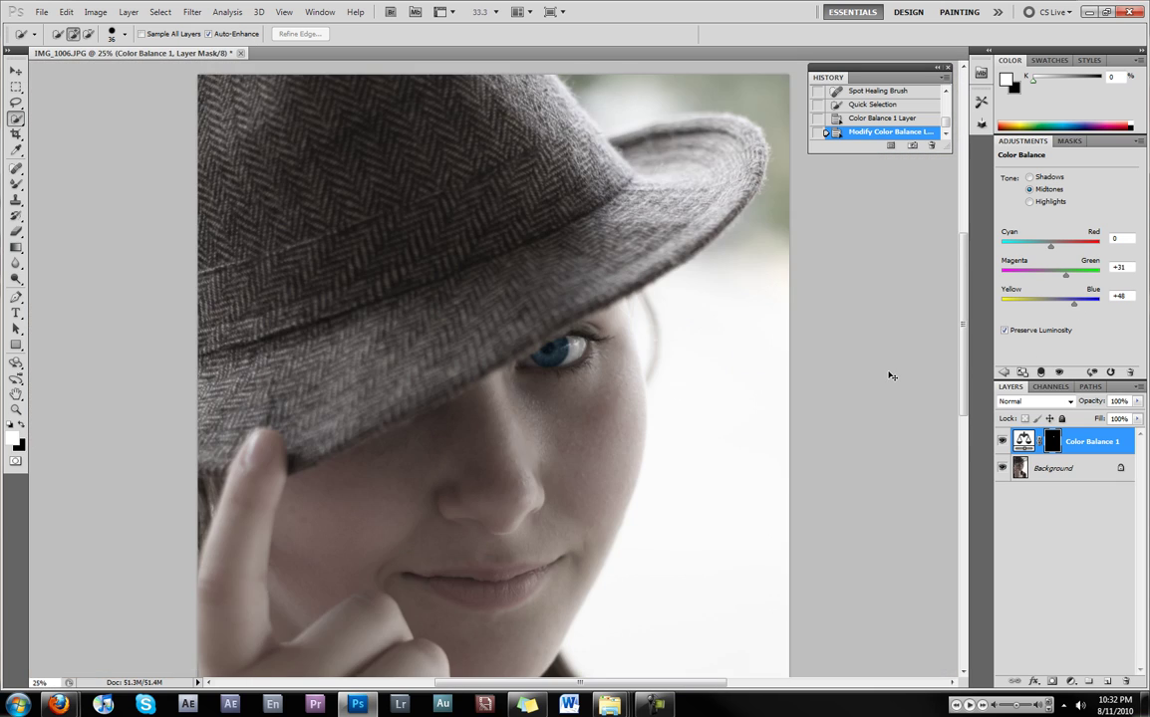
key(ctrl+minus)
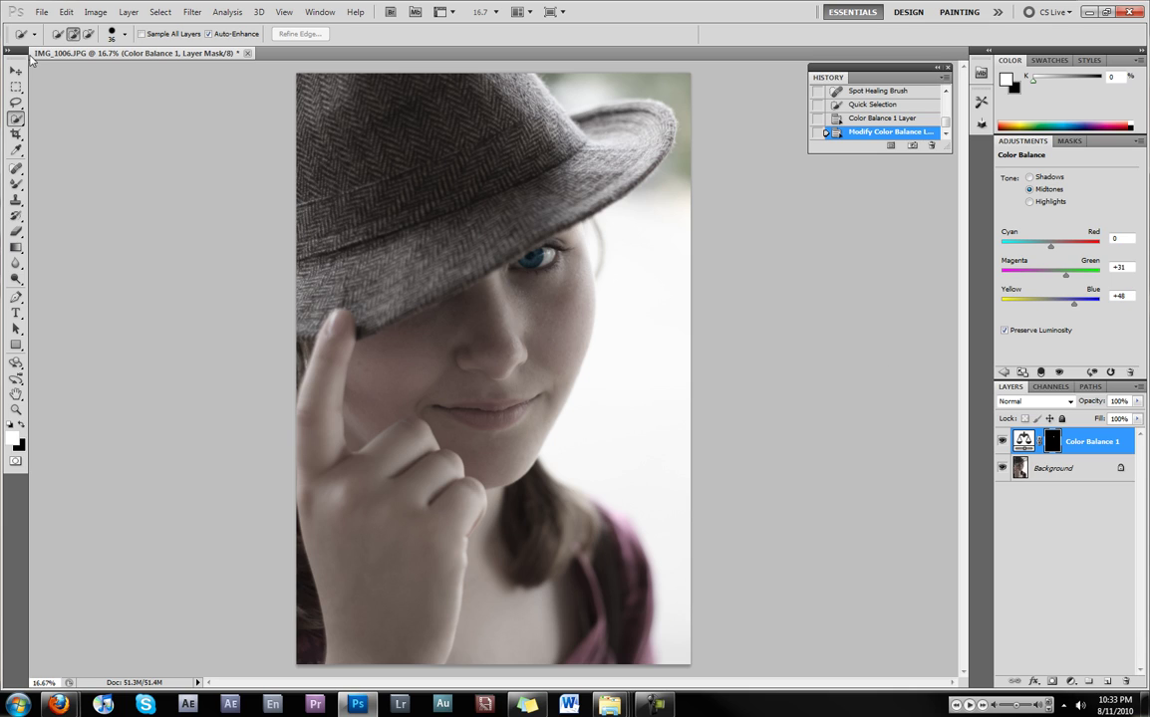
click(16, 71)
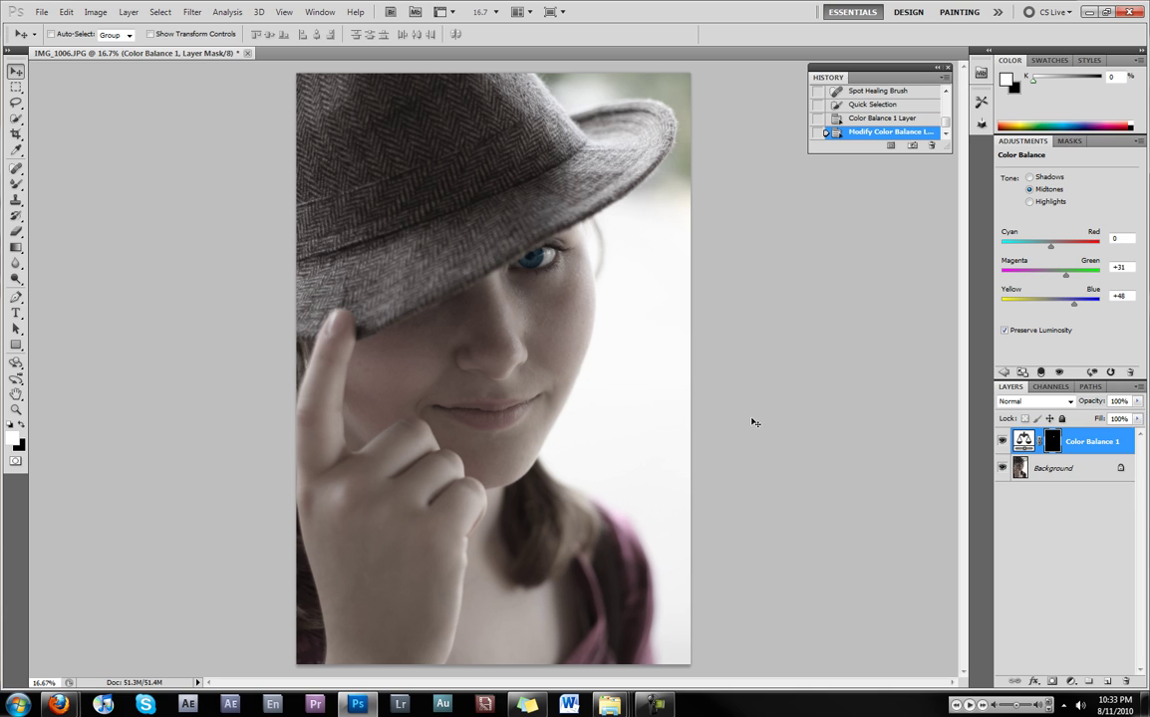
- Save a JPEG copy named 'Youtube Demontration Picture'
click(42, 11)
click(60, 220)
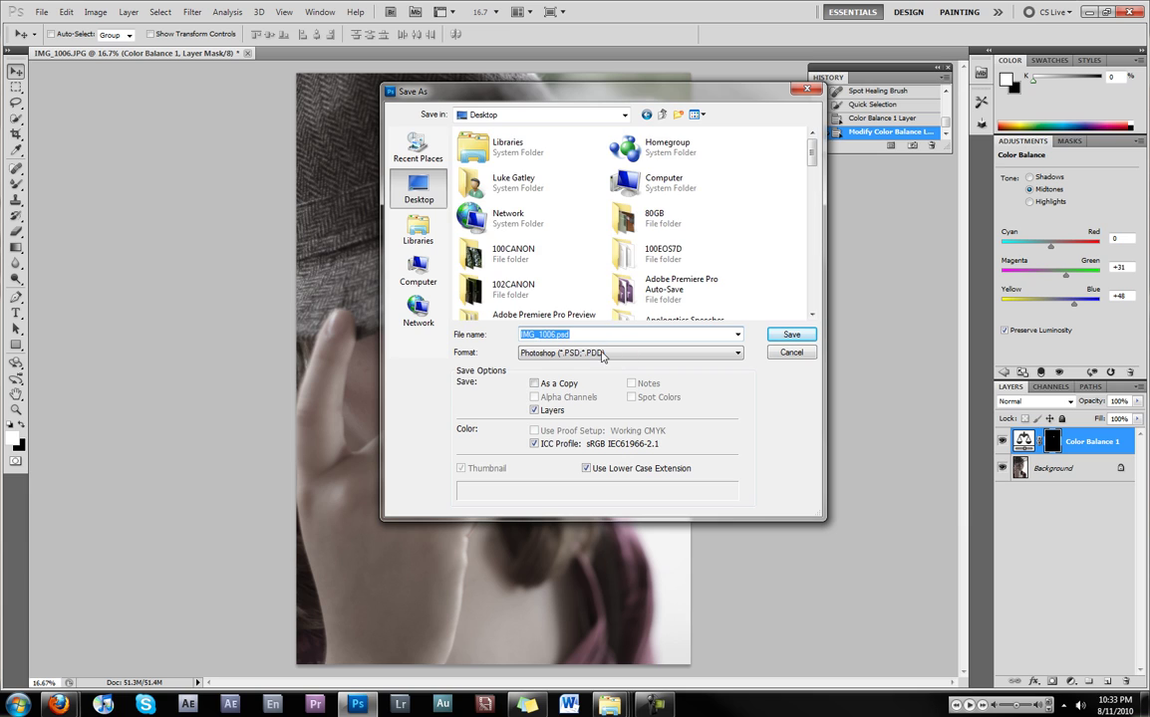
click(602, 354)
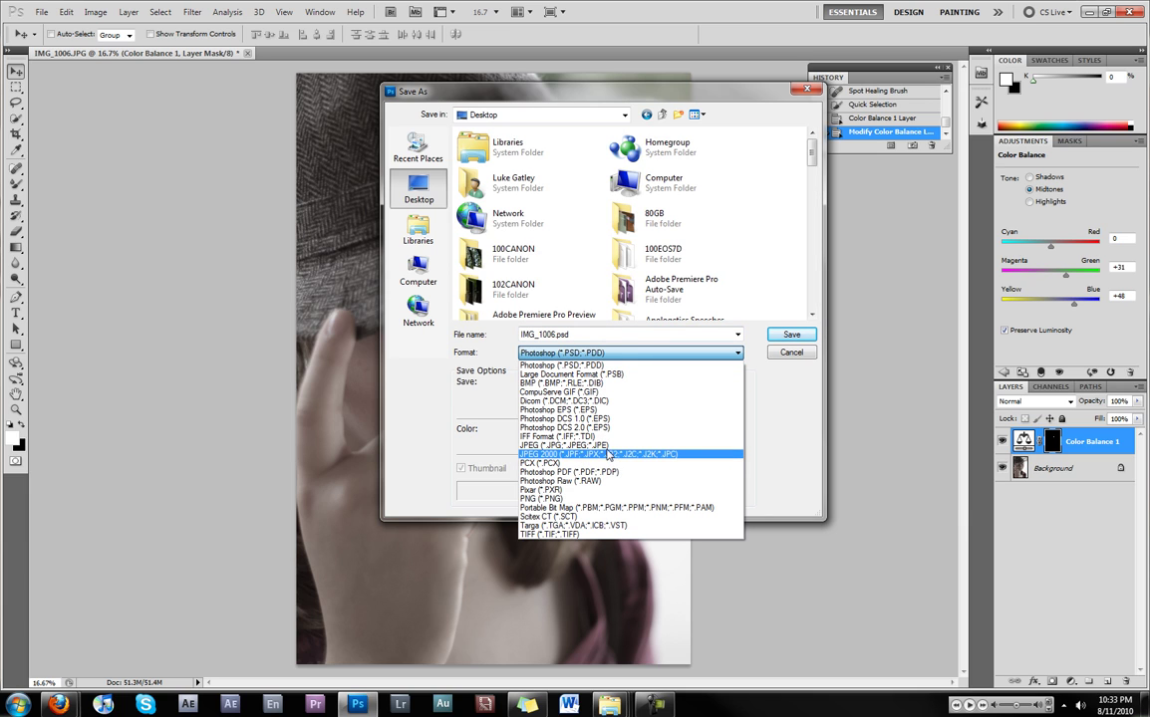
click(598, 445)
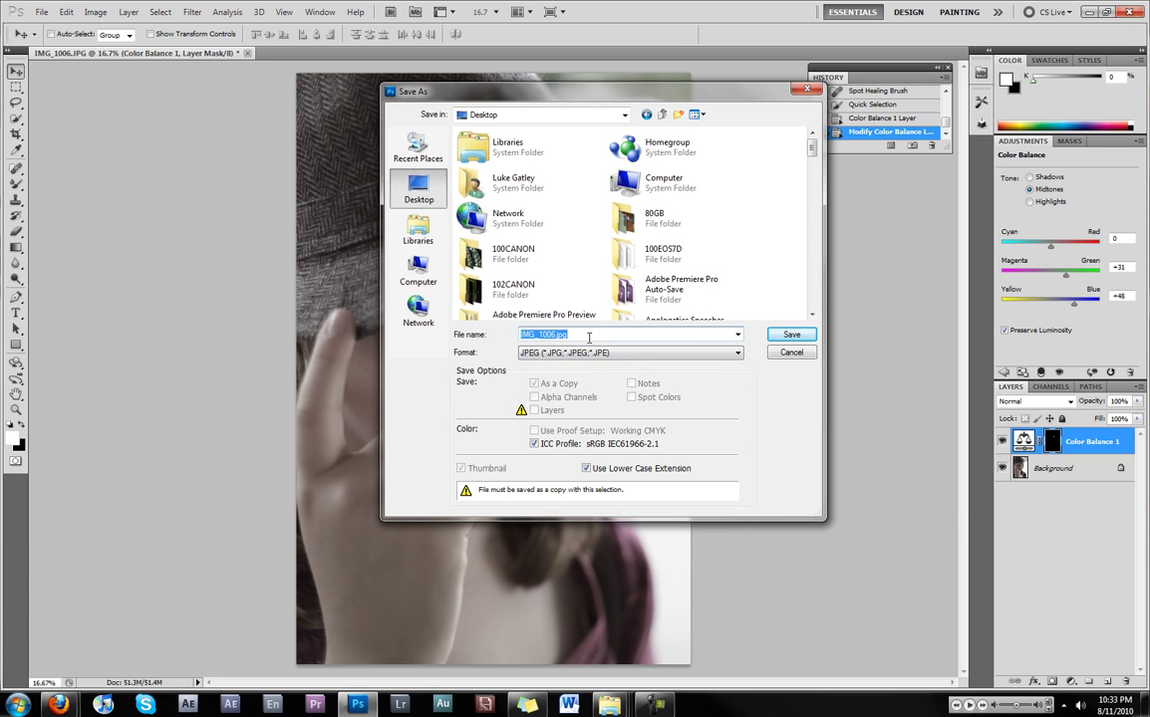
text(Youtube )
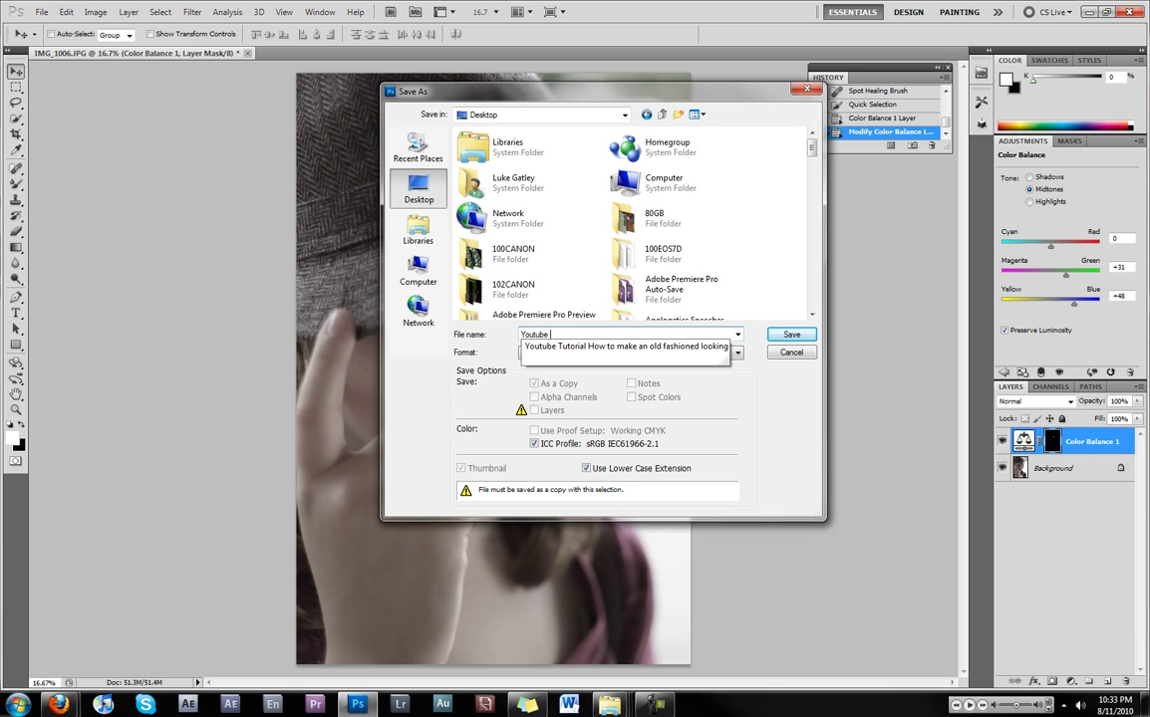
text(Demon)
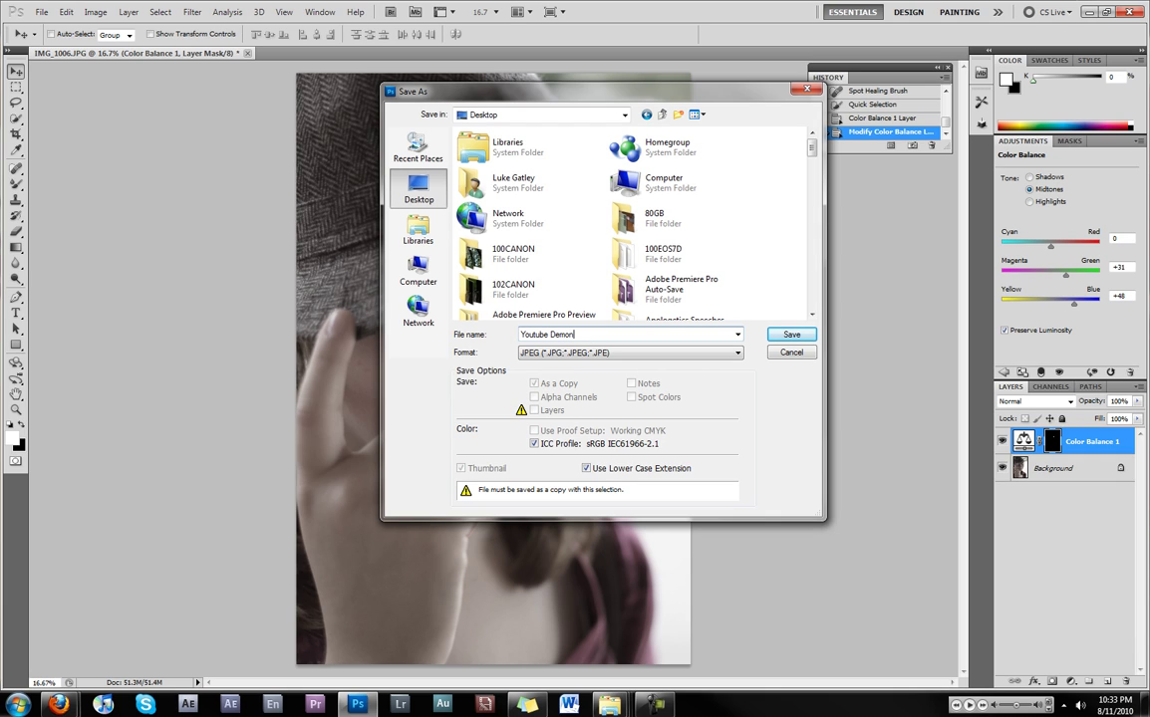
text(trat)
text(ion Video)
drag(642, 335, 595, 335)
text(P)
text(icture)
click(791, 335)
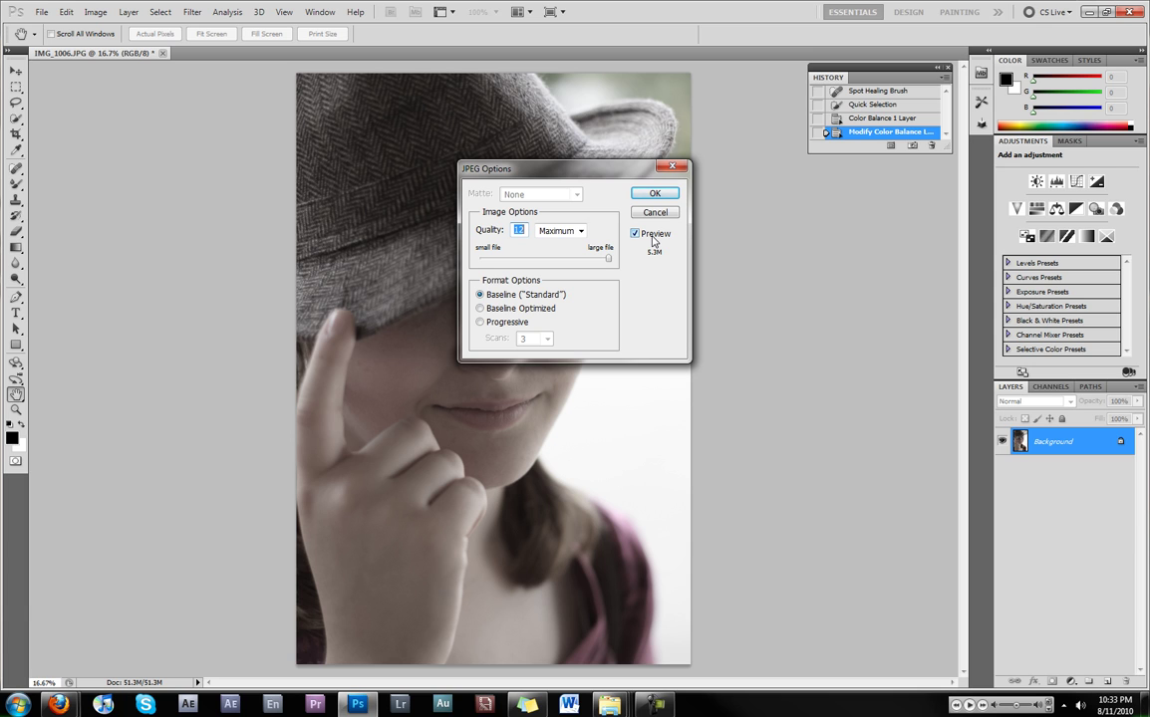
- In Explorer, open the Church and Casarros 8.8.10 folder and select IMG_1002
click(609, 704)
click(760, 633)
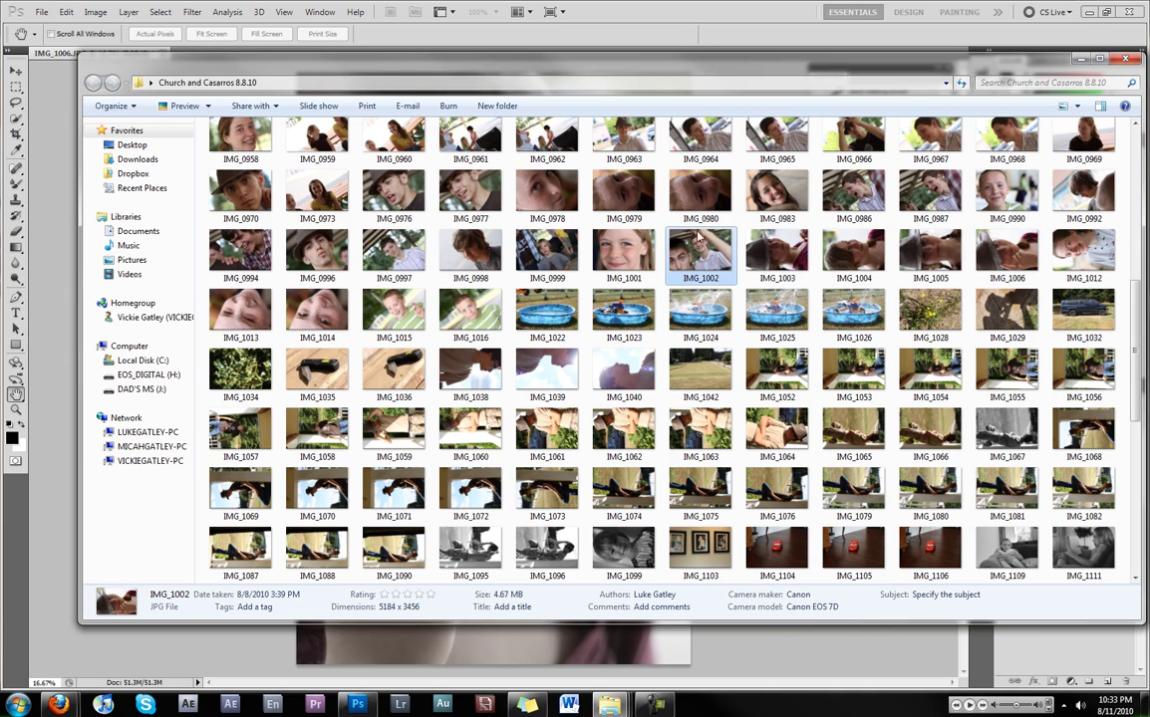
click(701, 252)
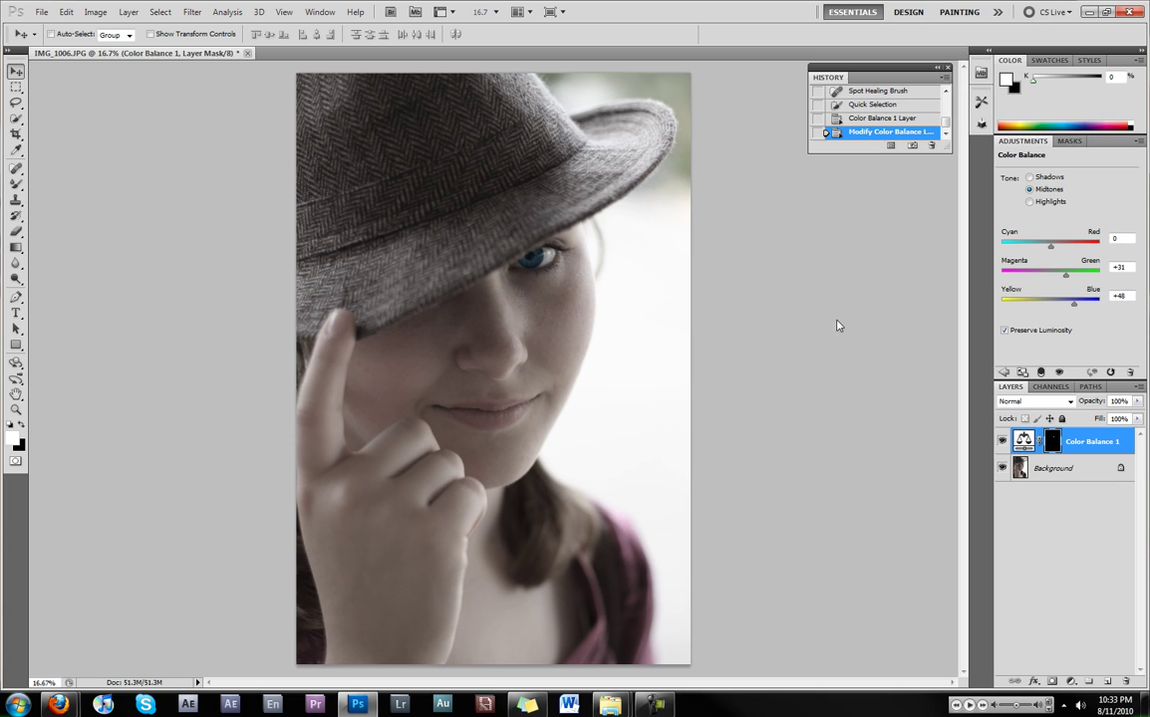
- Open the saved 'Youtube Demontration Picture.jpg' from the desktop in Picasa Photo Viewer
click(1090, 14)
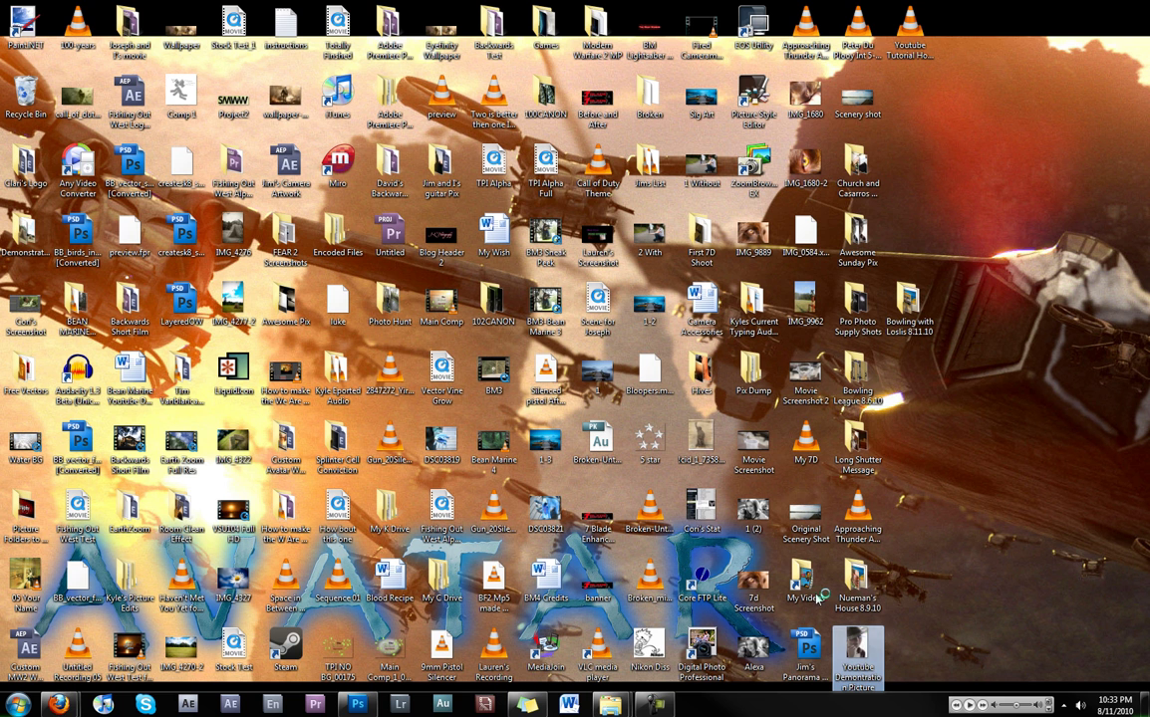
double_click(753, 583)
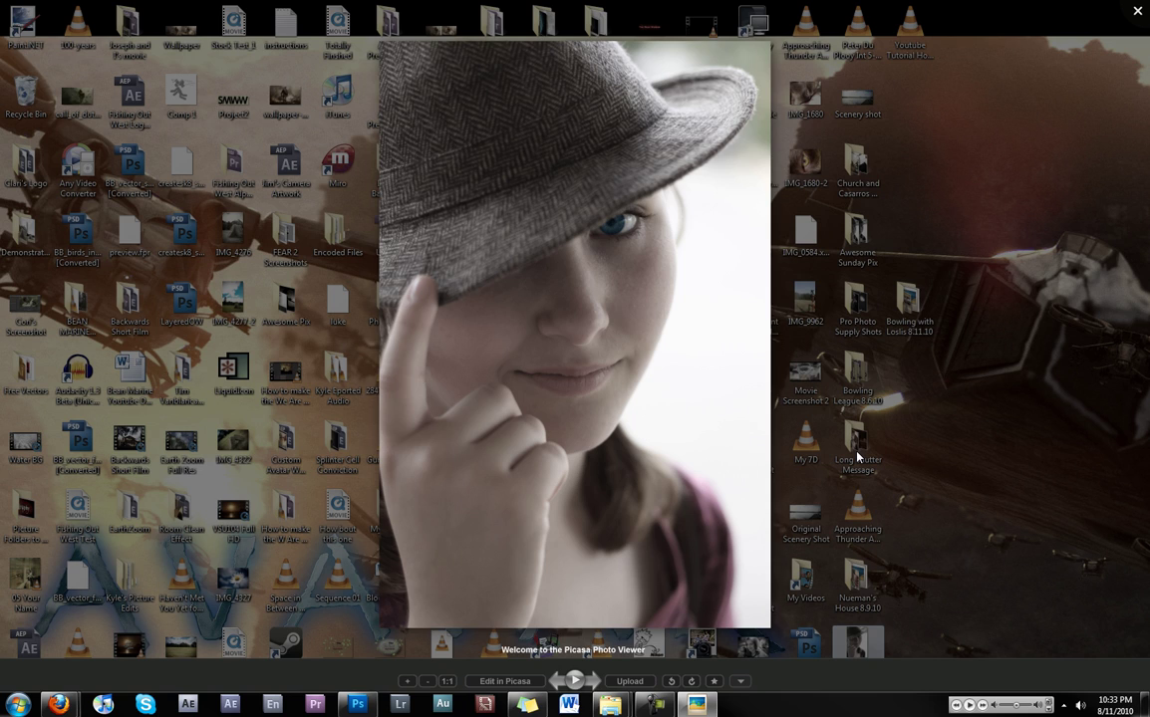